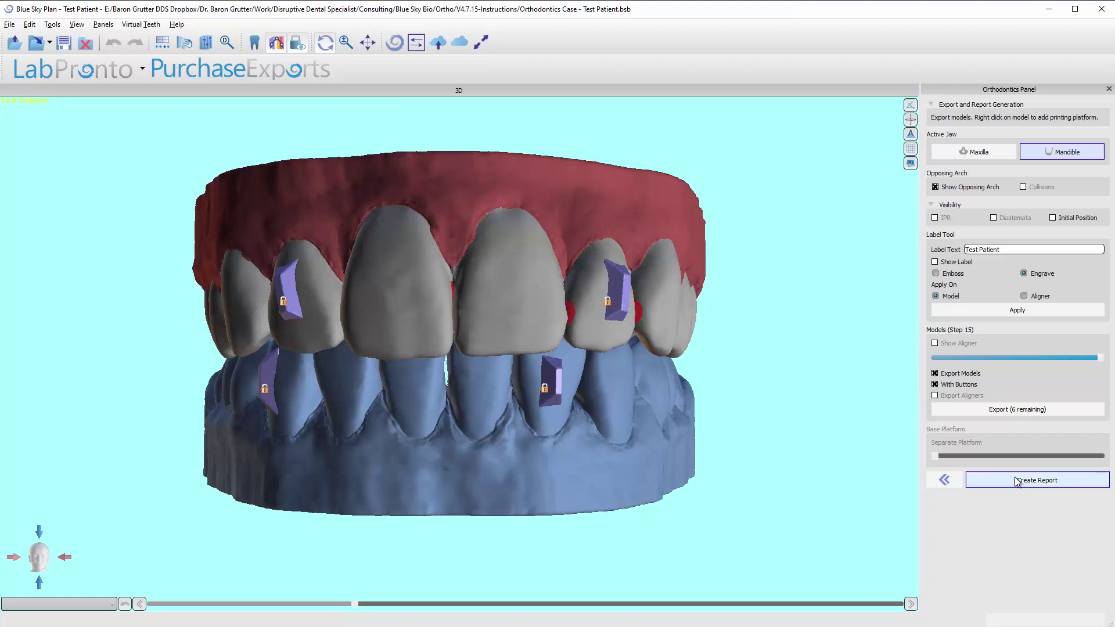
Start exporting the mandible models (6 remaining) to bring up the Wait! warning
click(1007, 416)
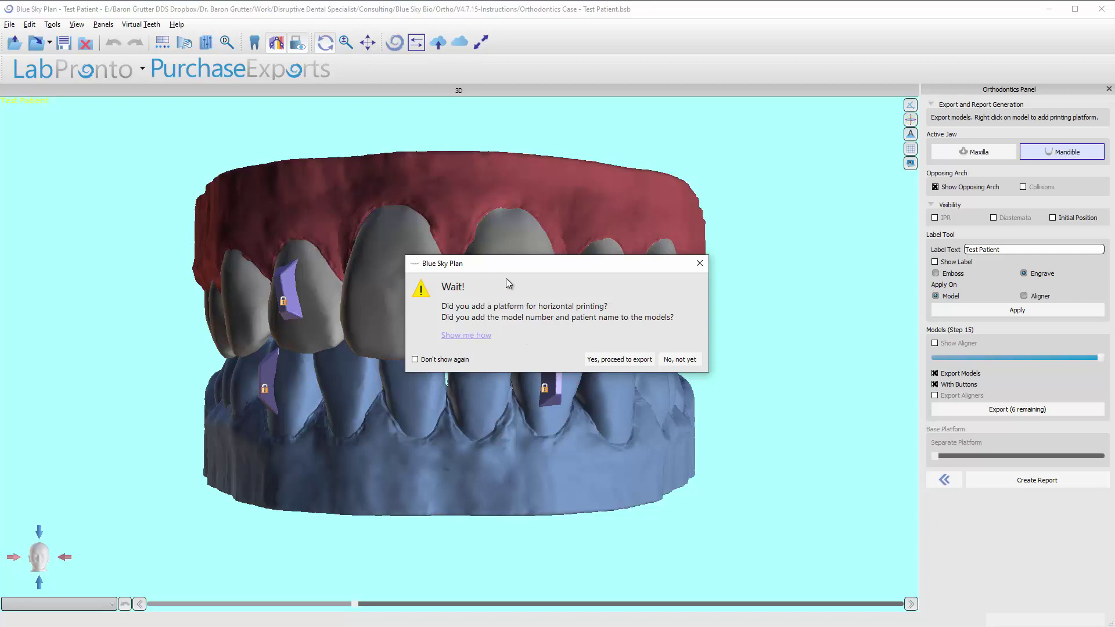
Close the export warning and hide the opposing upper arch, leaving only the mandible visible
click(700, 264)
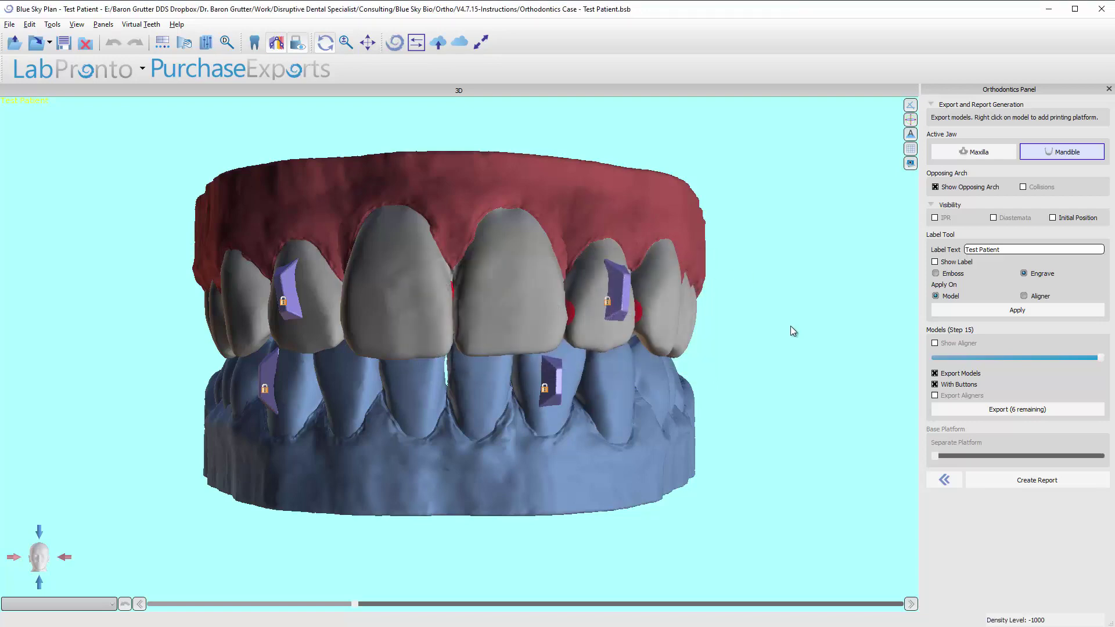
drag(778, 333, 453, 340)
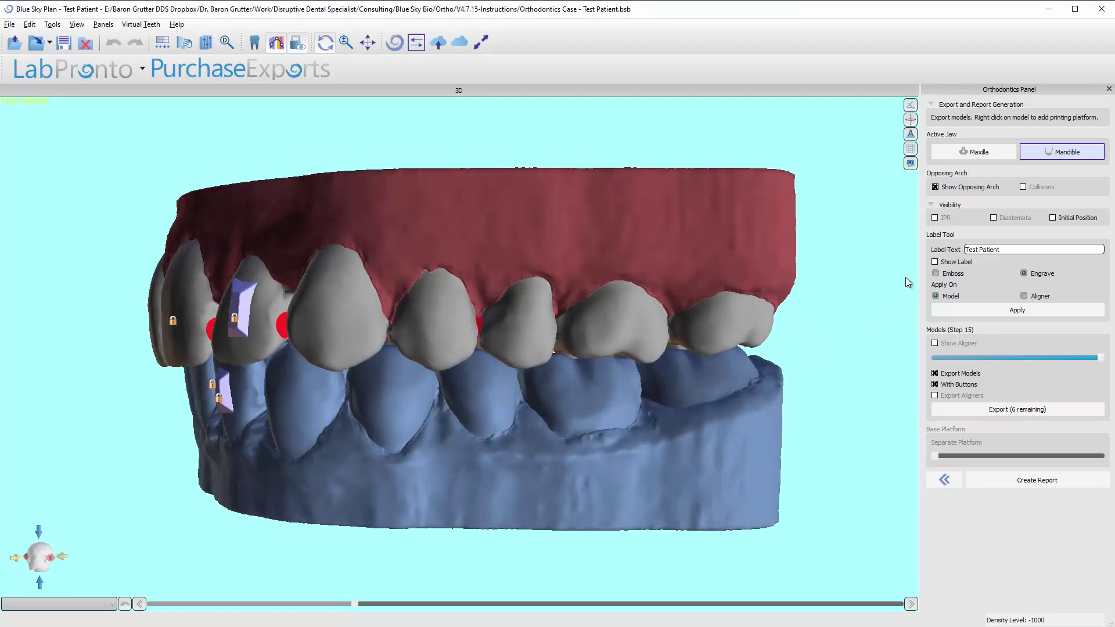
click(935, 187)
drag(804, 335, 498, 339)
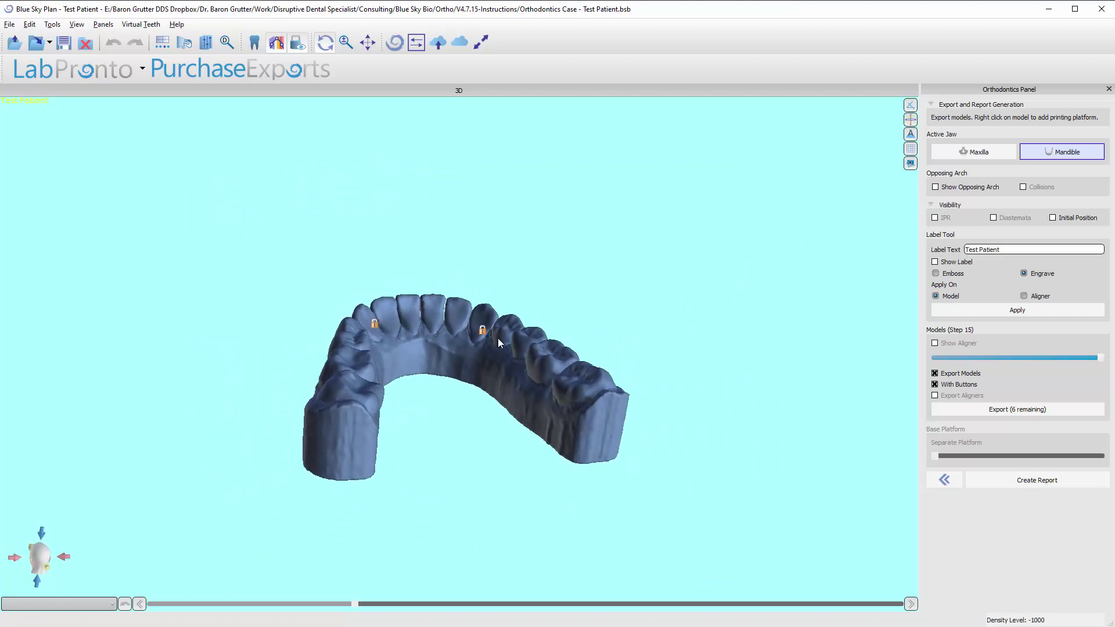
Add a printing platform to the mandible model and select it to show its rotation handles
right_click(350, 445)
click(366, 454)
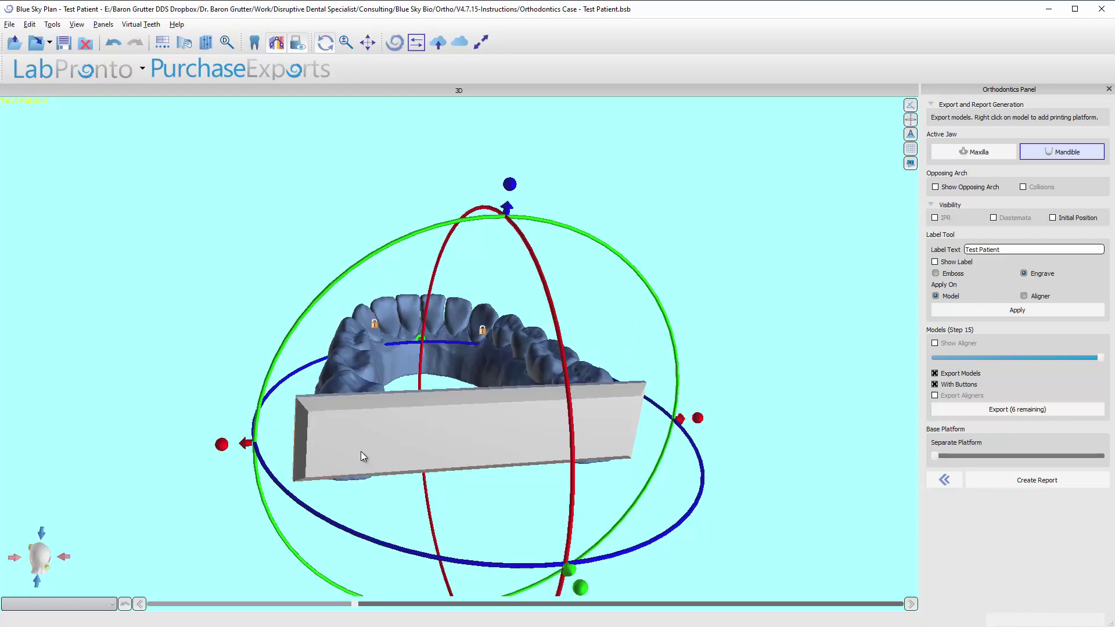
drag(146, 412, 464, 547)
scroll(489, 525, up, 5)
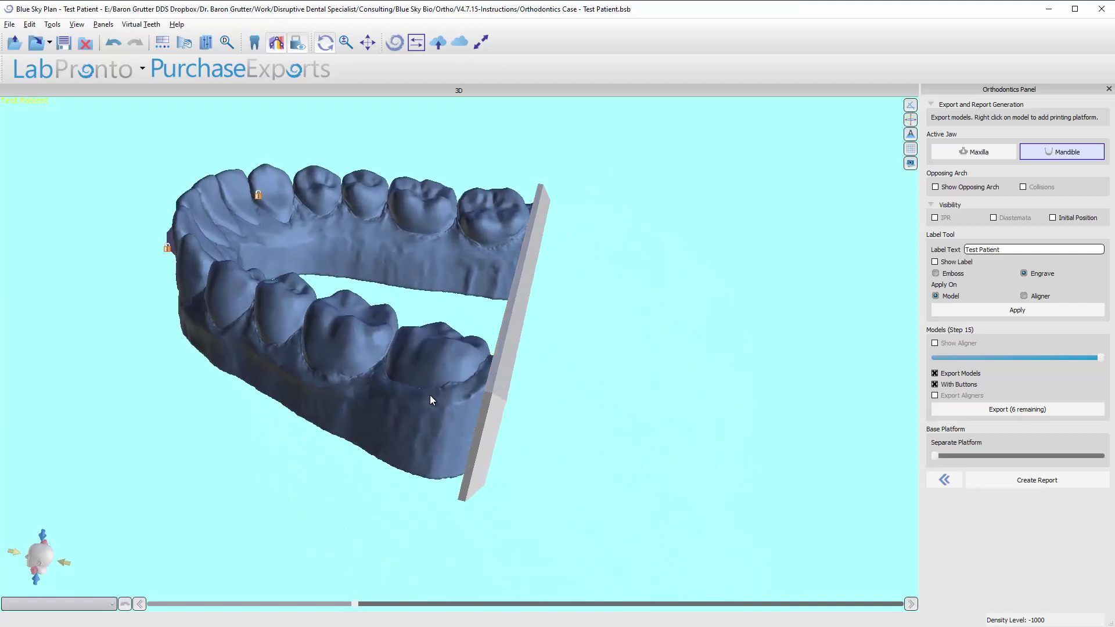
drag(438, 284, 488, 438)
click(488, 439)
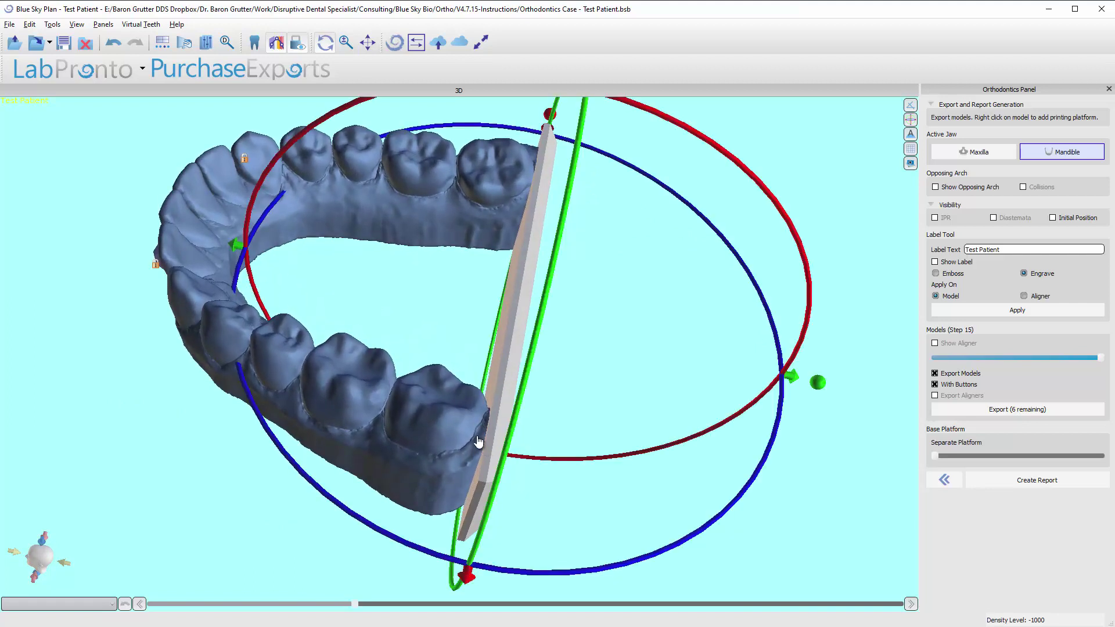
Rotate the platform around its red axis to angle it beneath the arch
drag(577, 363, 488, 357)
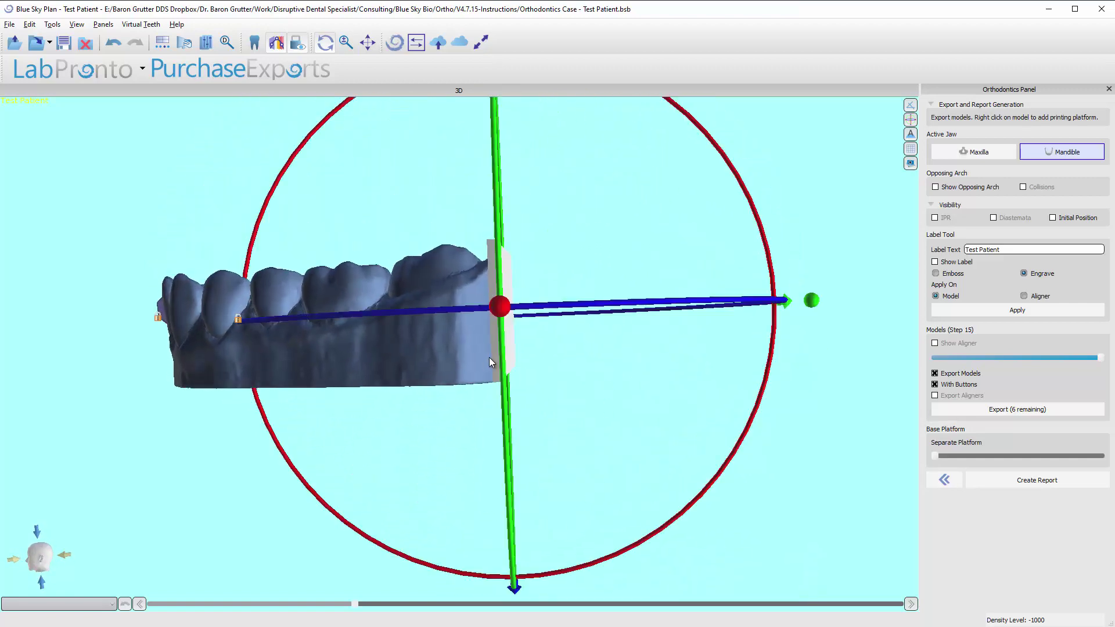
drag(477, 486, 383, 302)
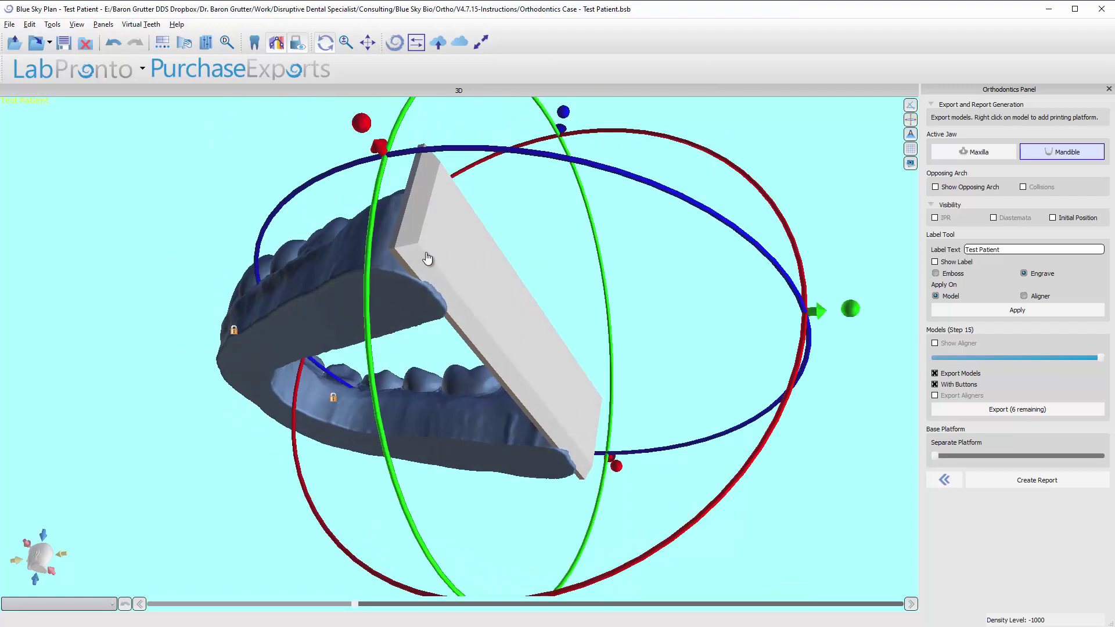
drag(194, 241, 456, 289)
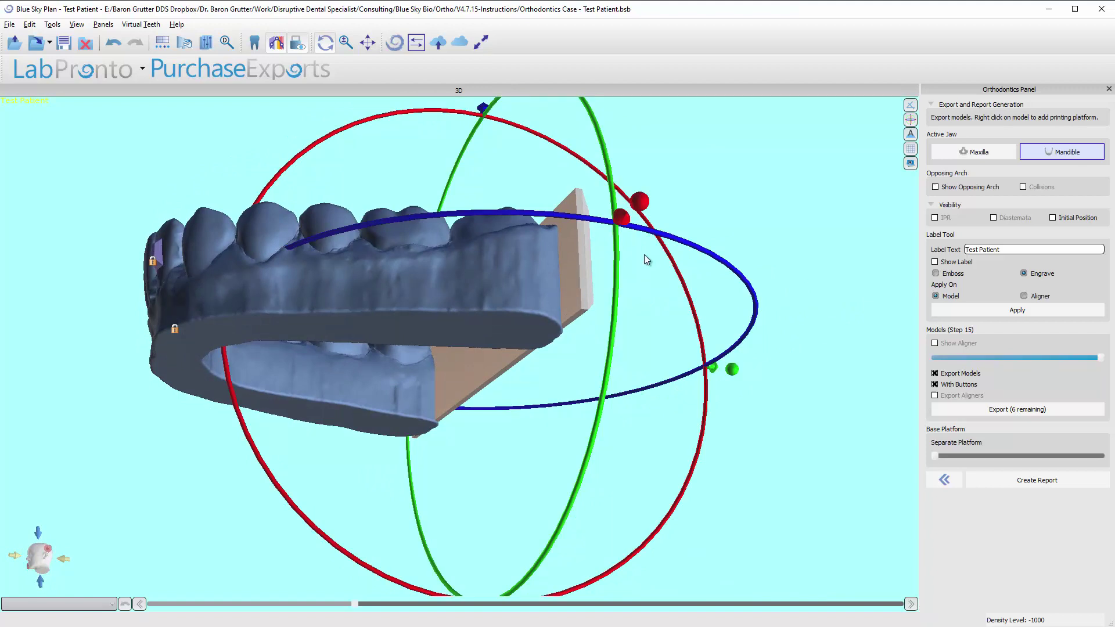
drag(639, 202, 627, 241)
drag(740, 398, 443, 513)
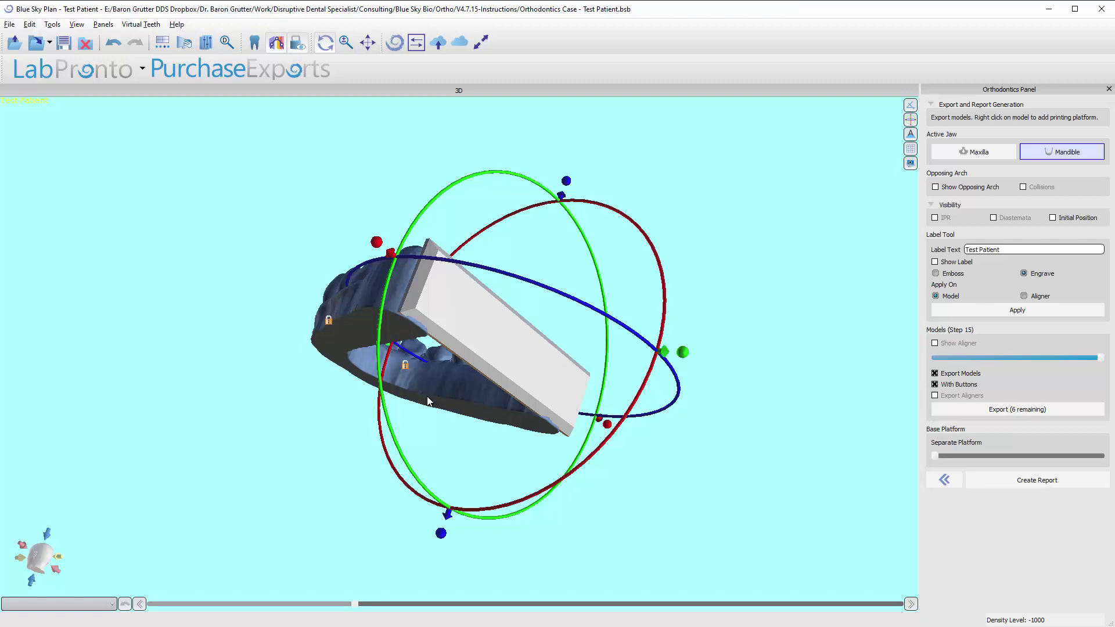
drag(441, 536, 445, 534)
drag(442, 457, 499, 488)
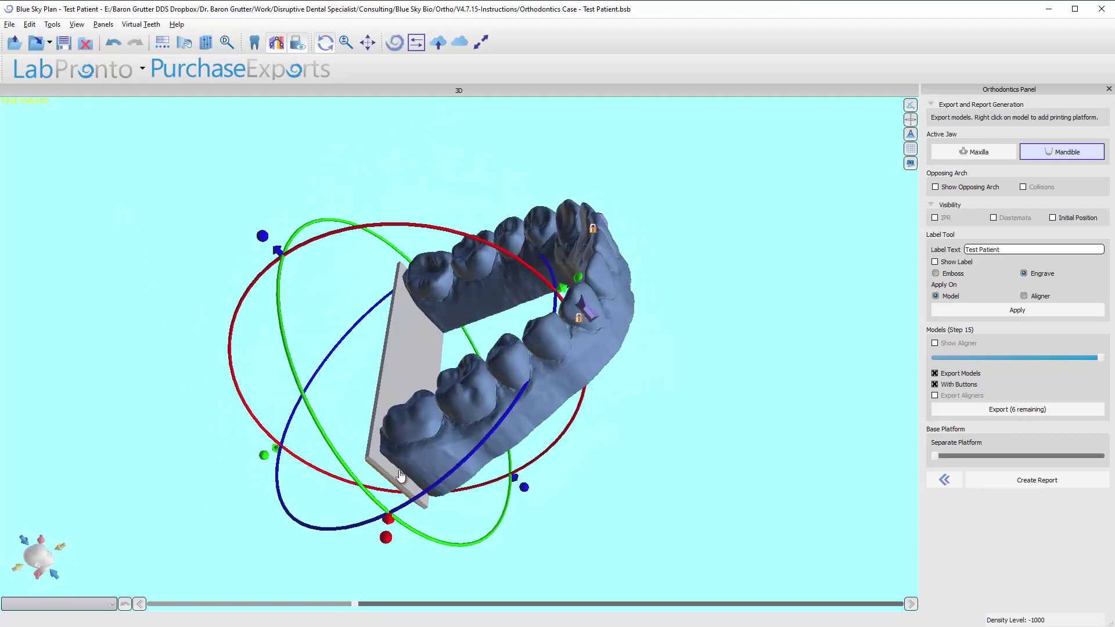
drag(389, 545, 389, 530)
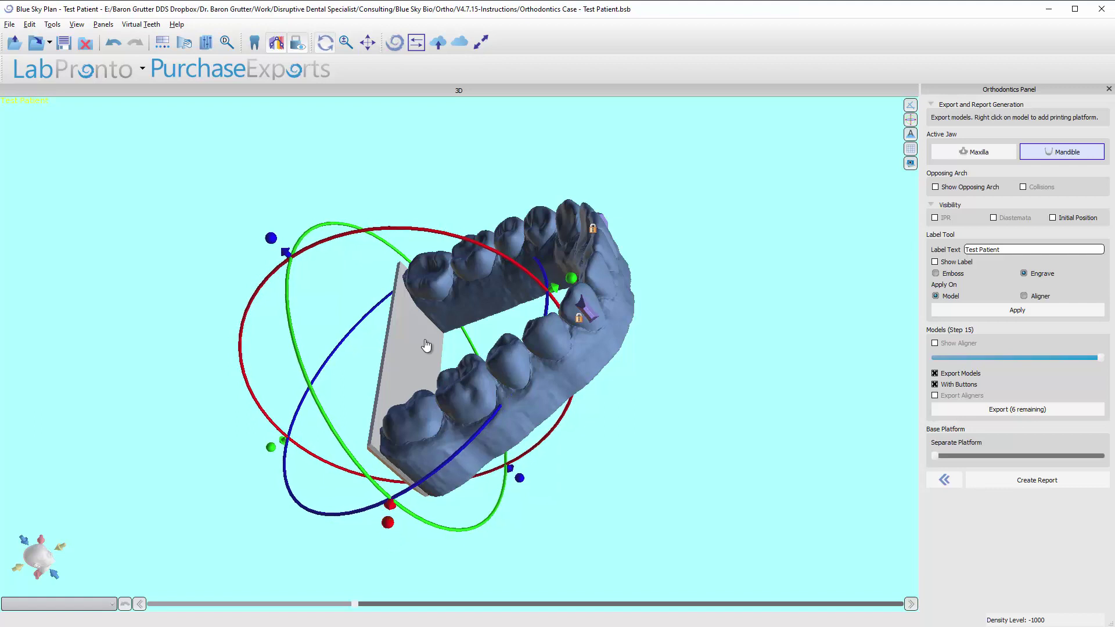
Tilt and swing the platform until it spans the open back ends of the arch
drag(270, 238, 273, 240)
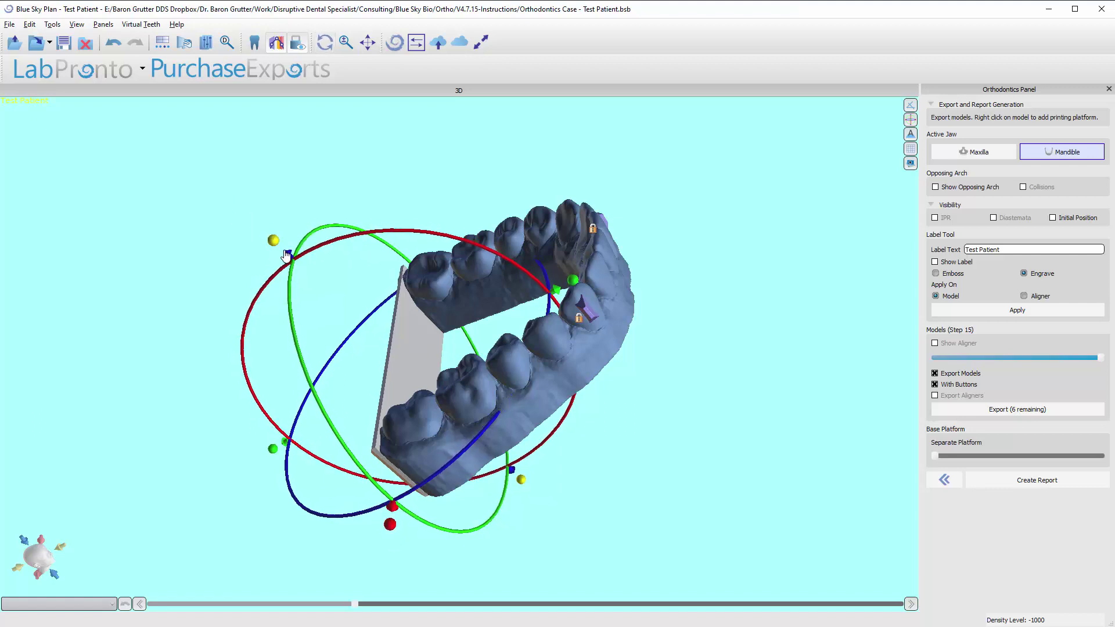
mouse_move(386, 259)
mouse_down()
mouse_move(491, 275)
mouse_move(402, 258)
mouse_up()
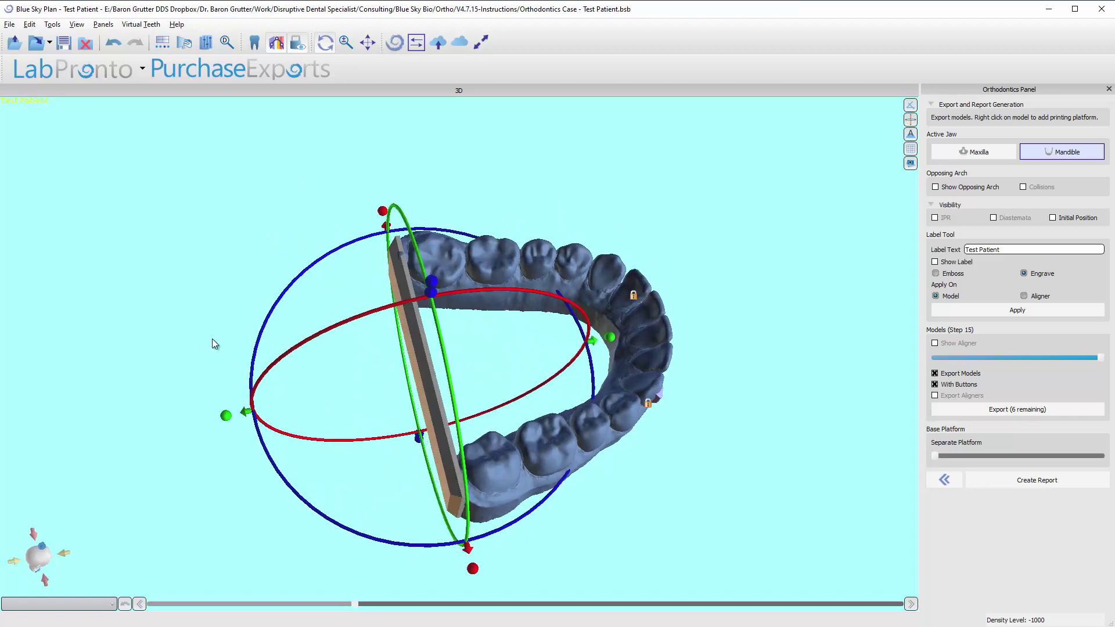
drag(213, 344, 831, 225)
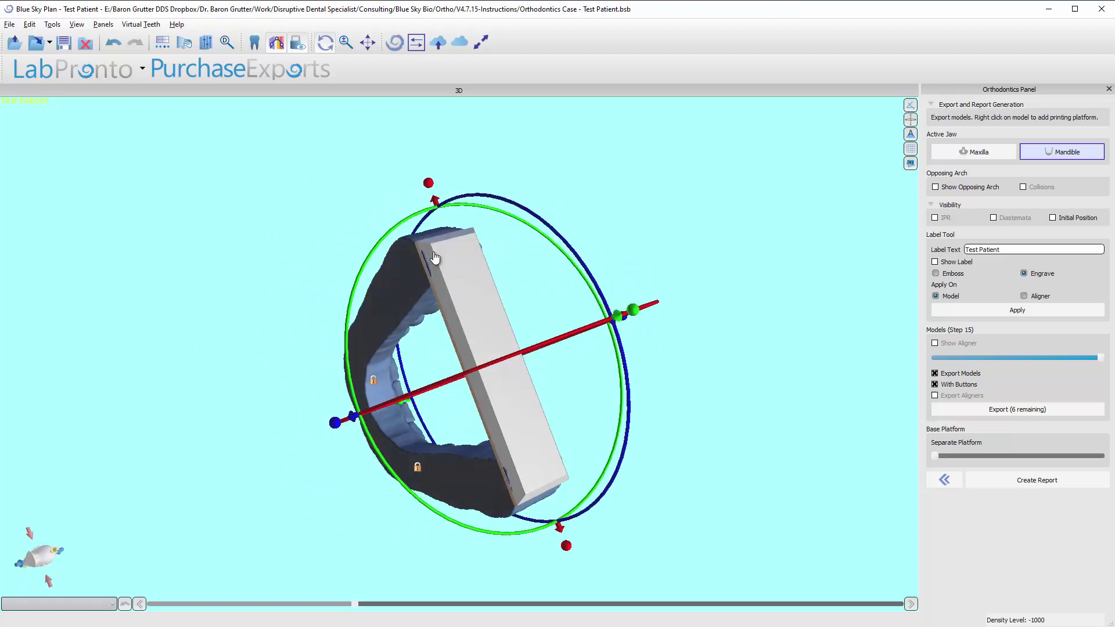
drag(674, 225, 529, 420)
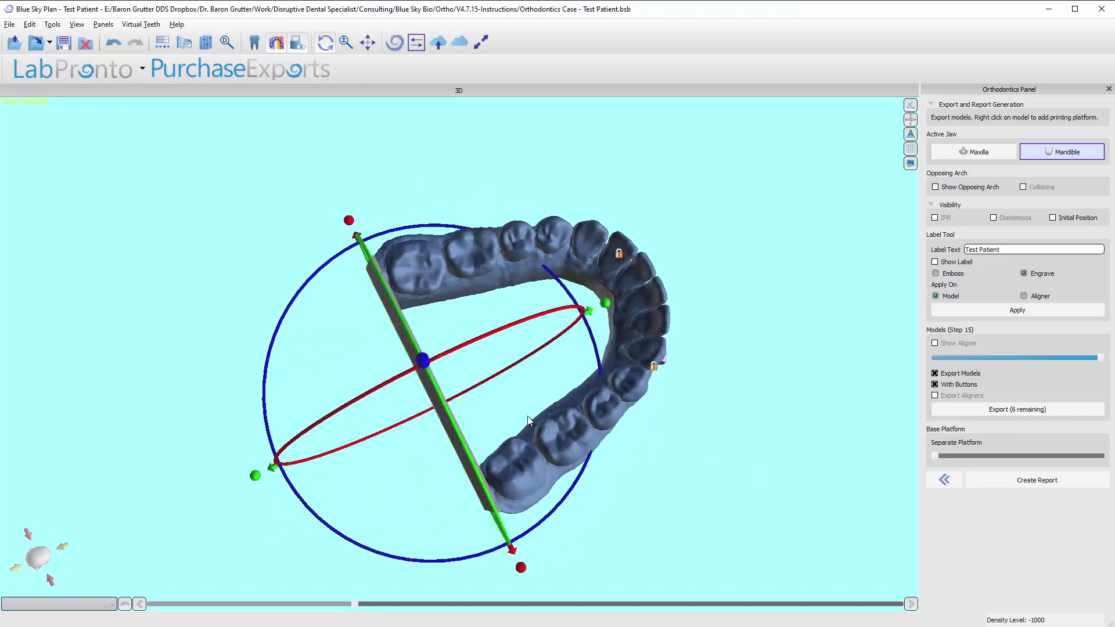
drag(254, 475, 198, 512)
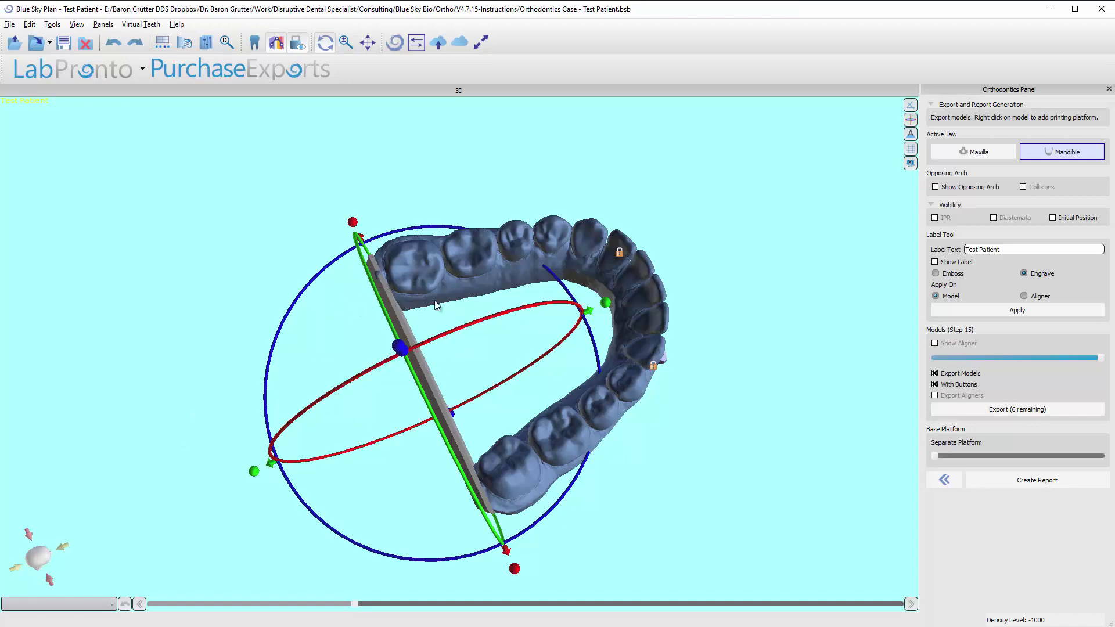
drag(235, 218, 474, 442)
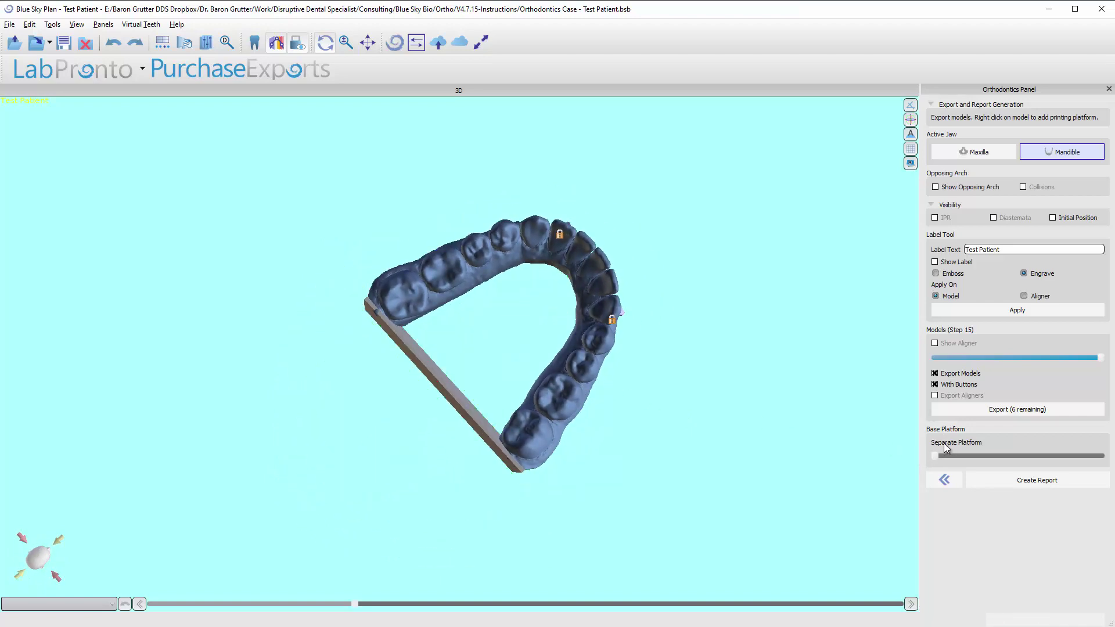
Separate the platform into two small blocks under the arch ends and inspect them from several angles
drag(937, 455, 1064, 476)
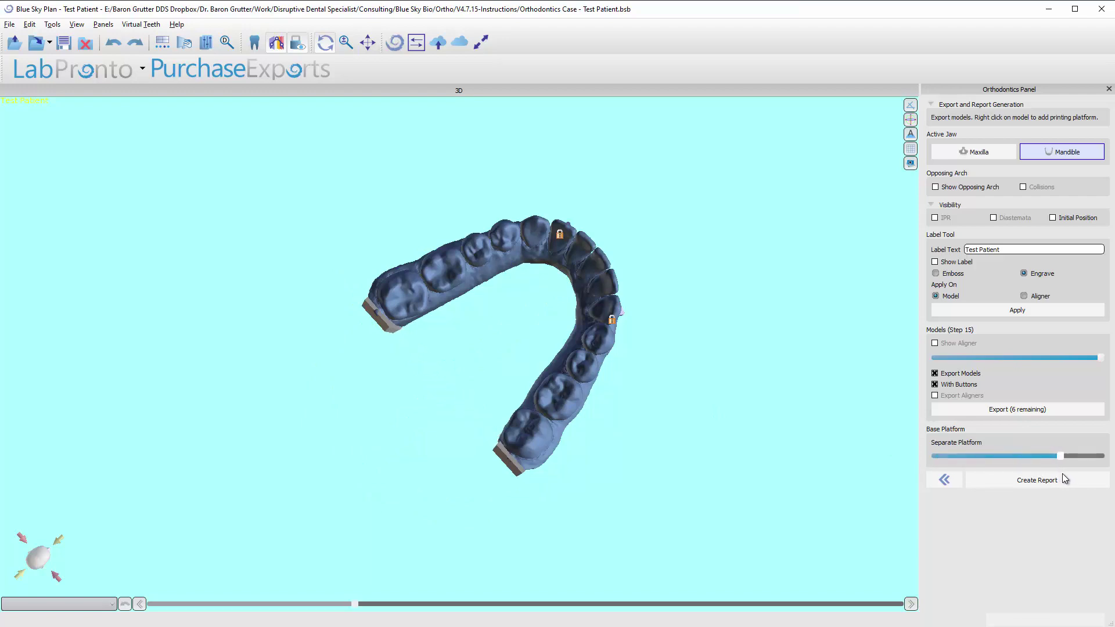
drag(412, 455, 436, 377)
scroll(385, 445, up, 3)
drag(393, 333, 535, 418)
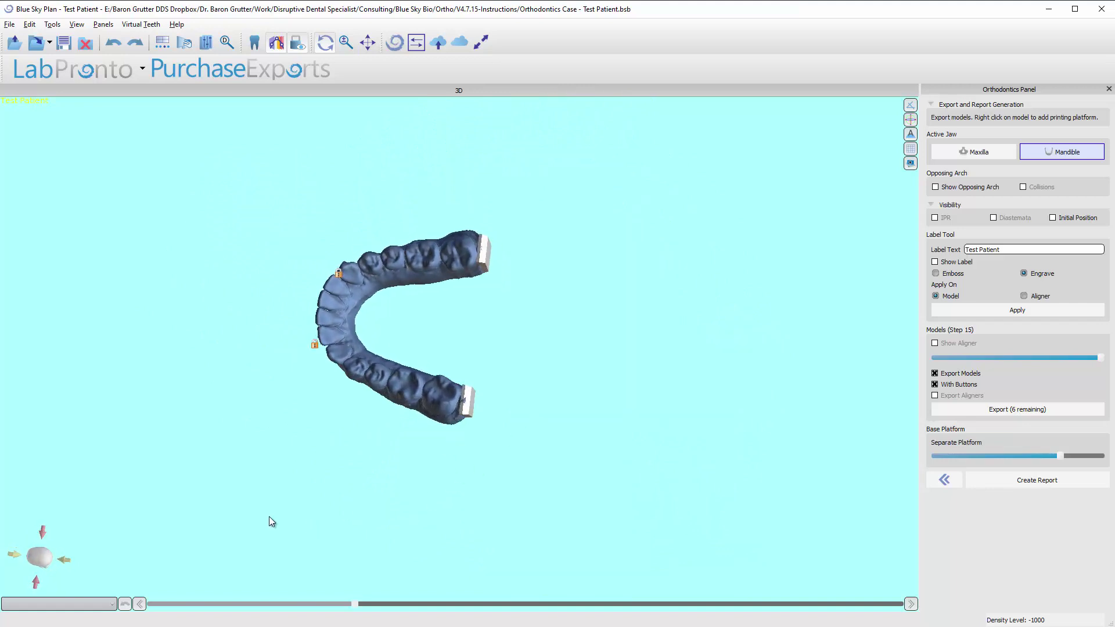
drag(270, 521, 482, 337)
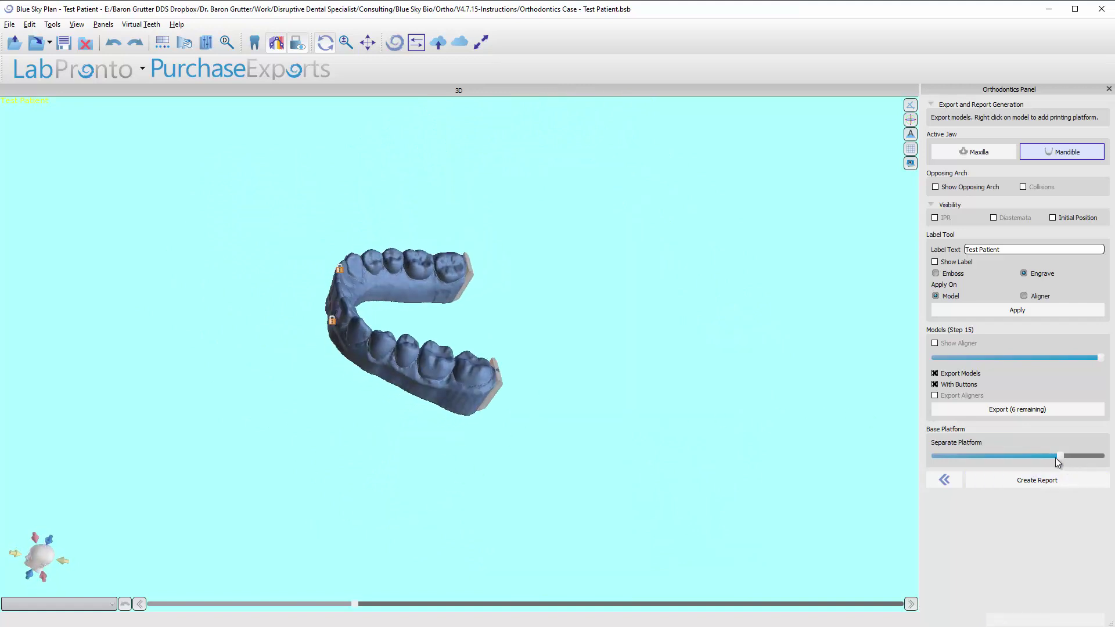
click(478, 259)
drag(691, 386, 365, 352)
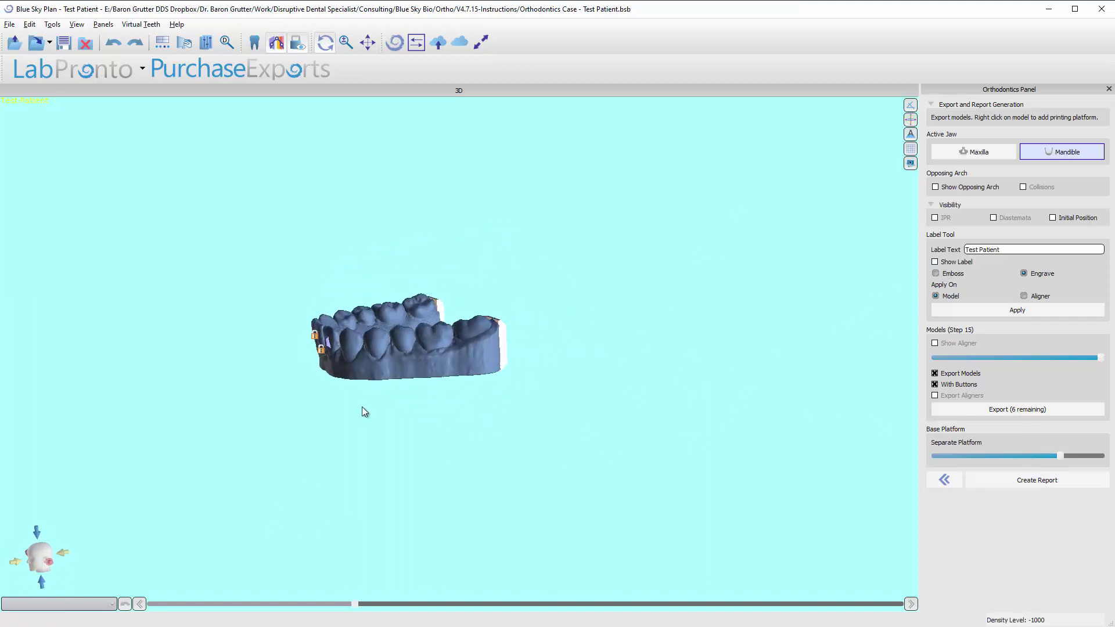
Show the Test Patient 15 label preview on the model's front and set it to engrave
drag(362, 407, 354, 381)
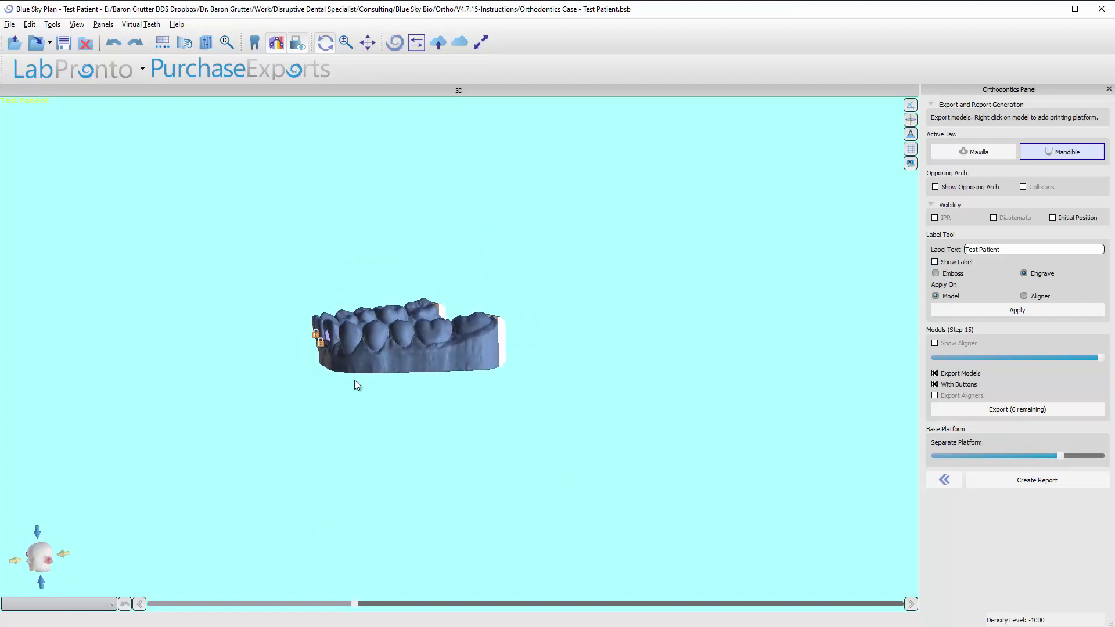
click(935, 262)
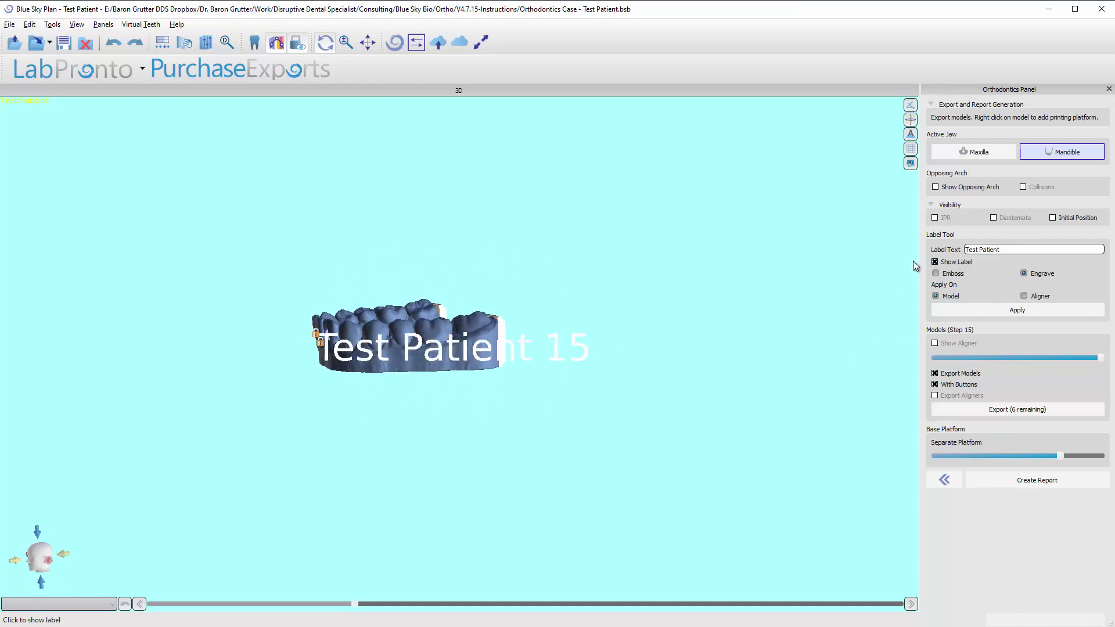
scroll(534, 375, up, 5)
click(535, 375)
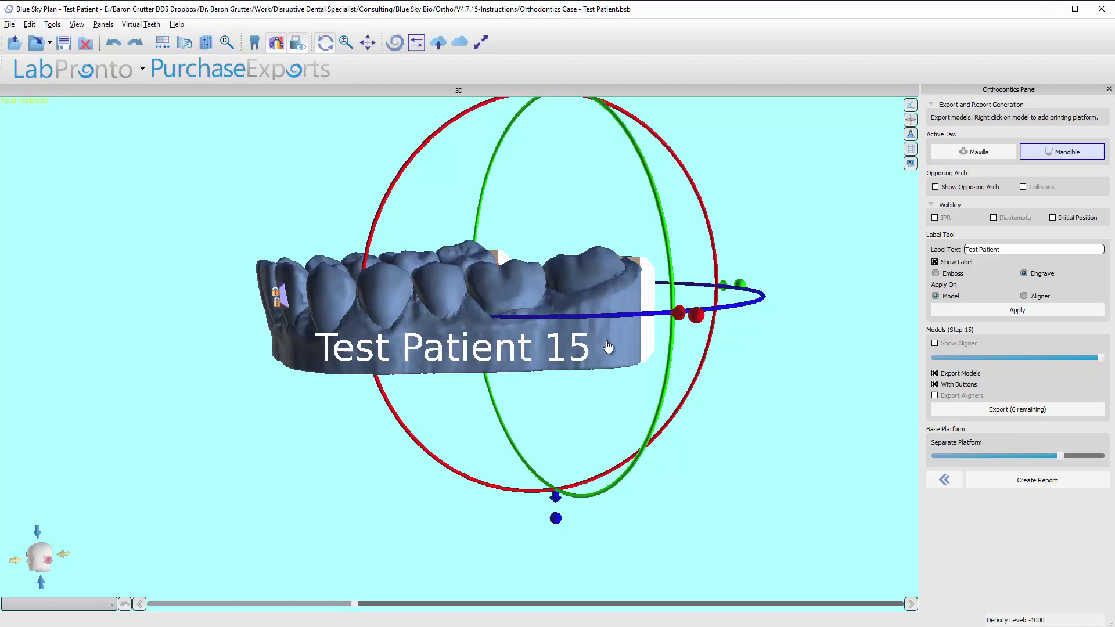
drag(607, 346, 582, 374)
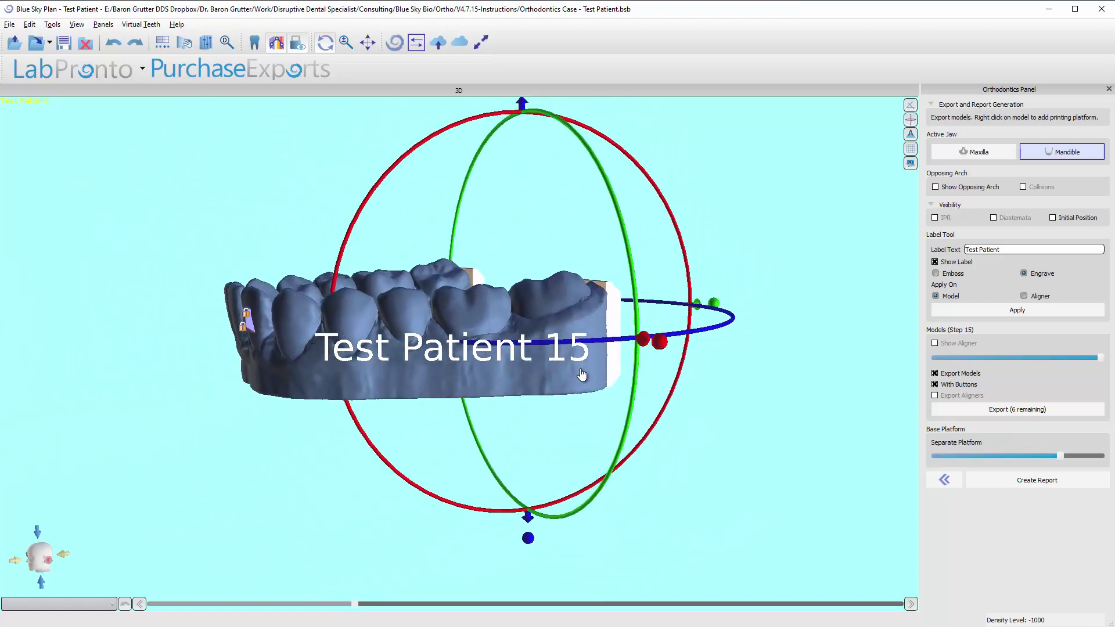
scroll(579, 378, up, 2)
drag(447, 467, 506, 426)
click(457, 423)
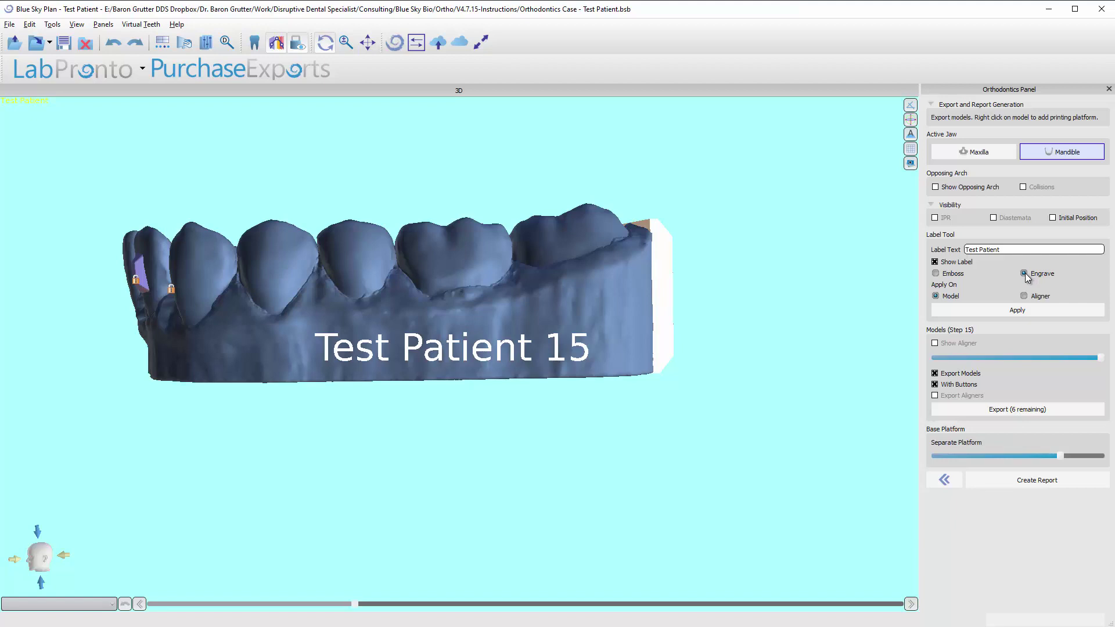
click(935, 274)
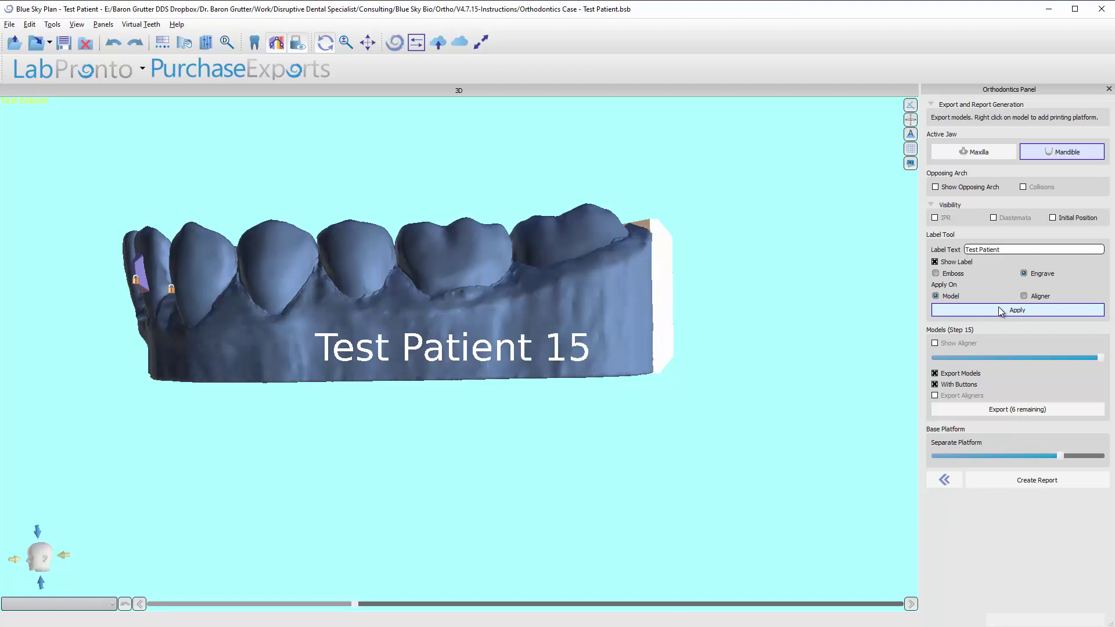
Apply the label so 'Test Patient 15' is engraved into the model's front, then inspect it
click(999, 308)
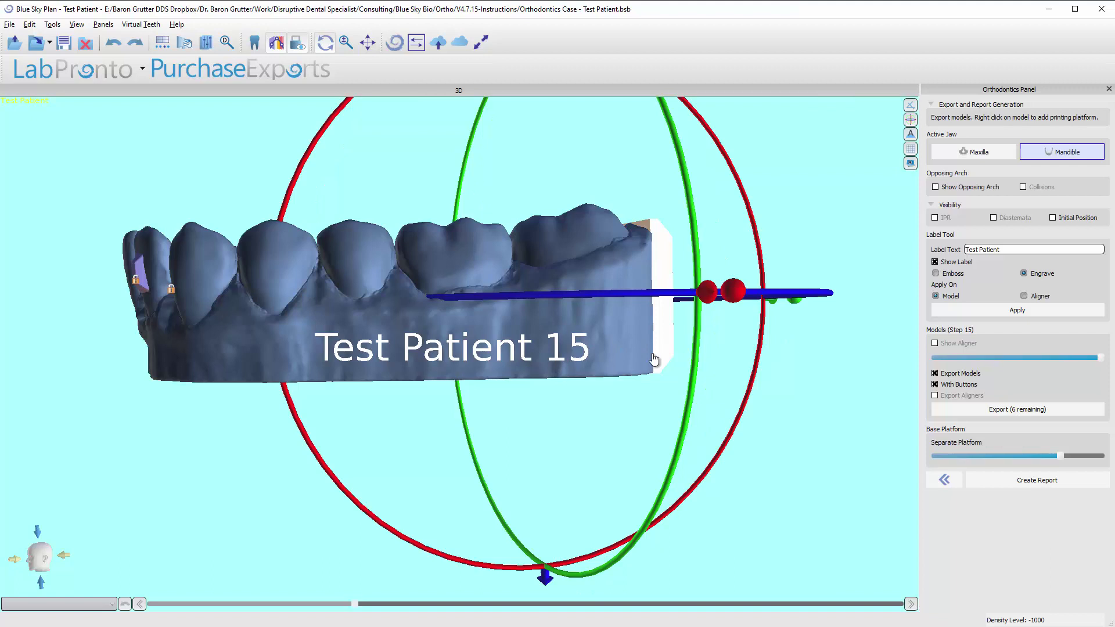
click(982, 310)
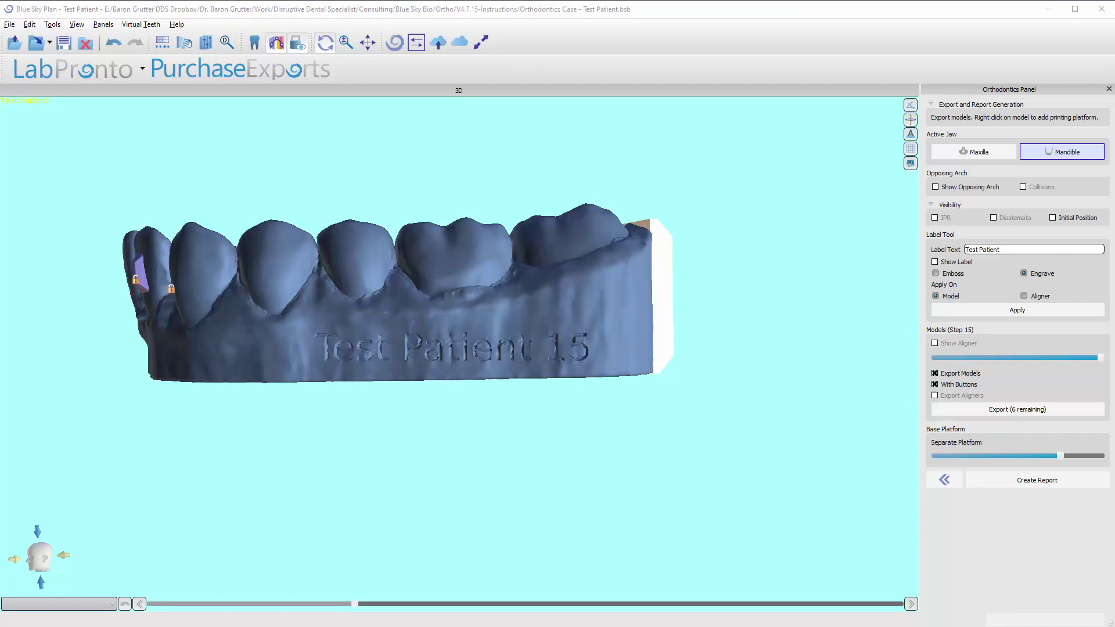
drag(639, 486, 521, 414)
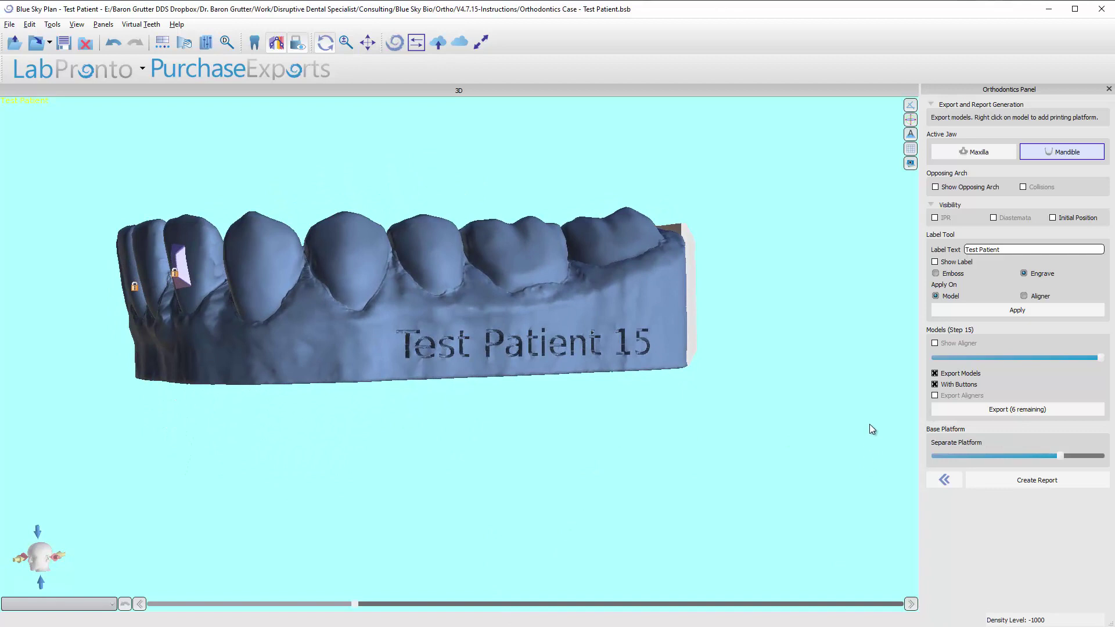
Export the labelled mandible models into a new OrthoDemo subfolder named 'LowerModels'
click(970, 408)
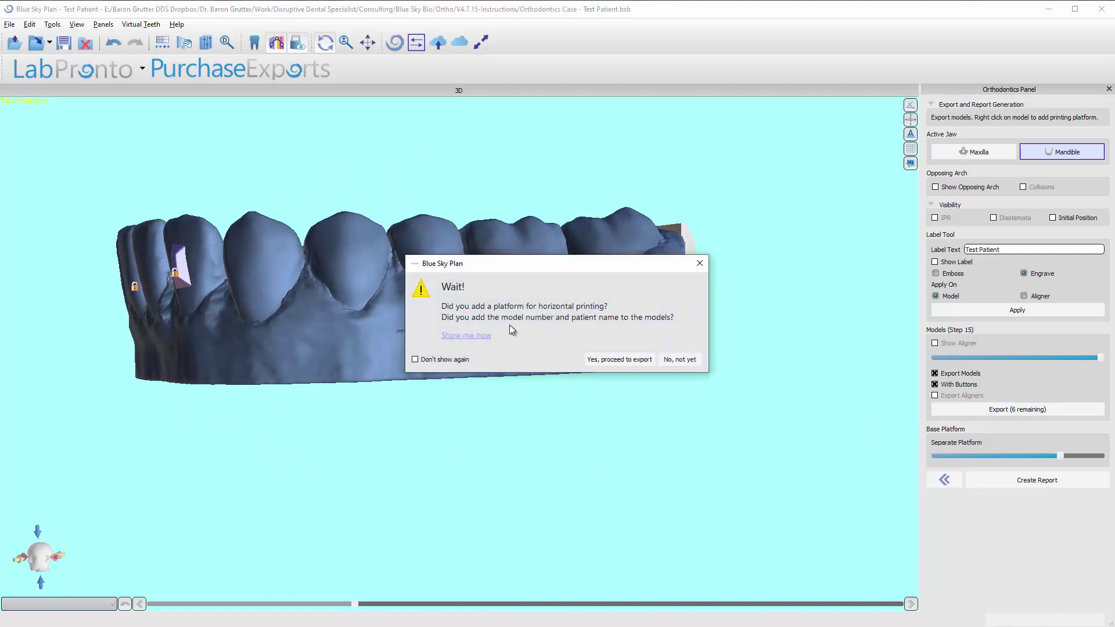
click(615, 360)
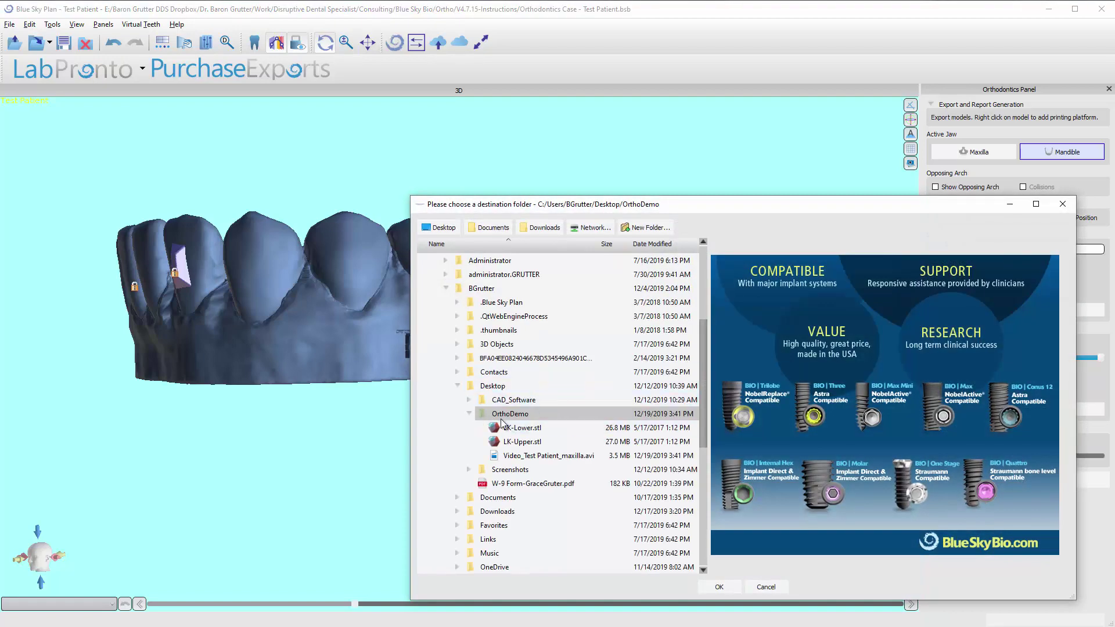
click(648, 228)
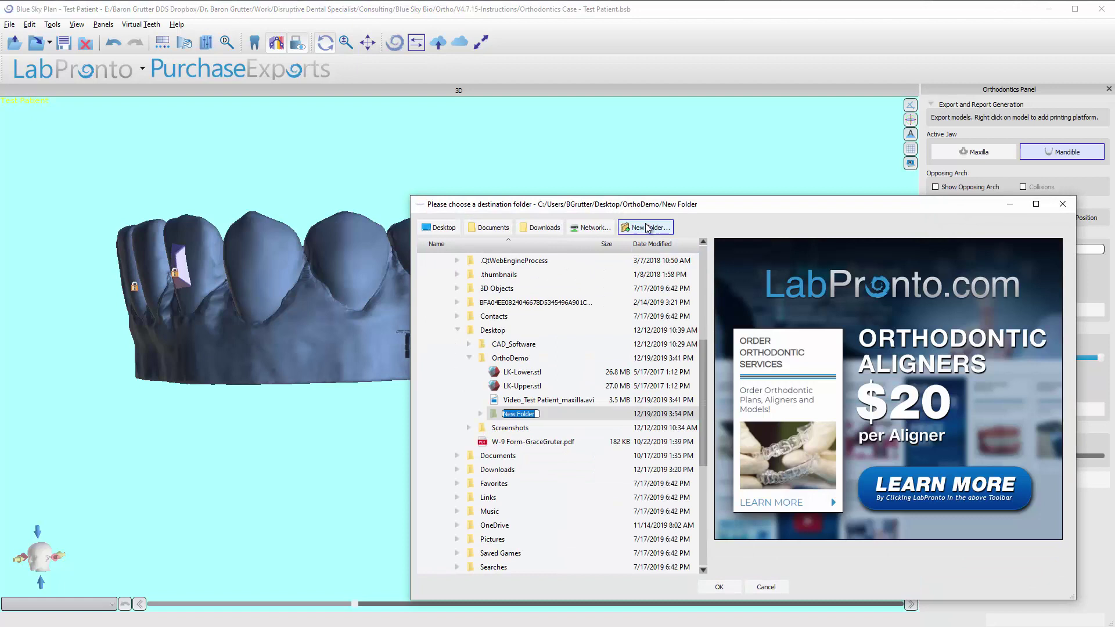
text(Lowr)
key(BackSpace)
text(erModels)
key(Return)
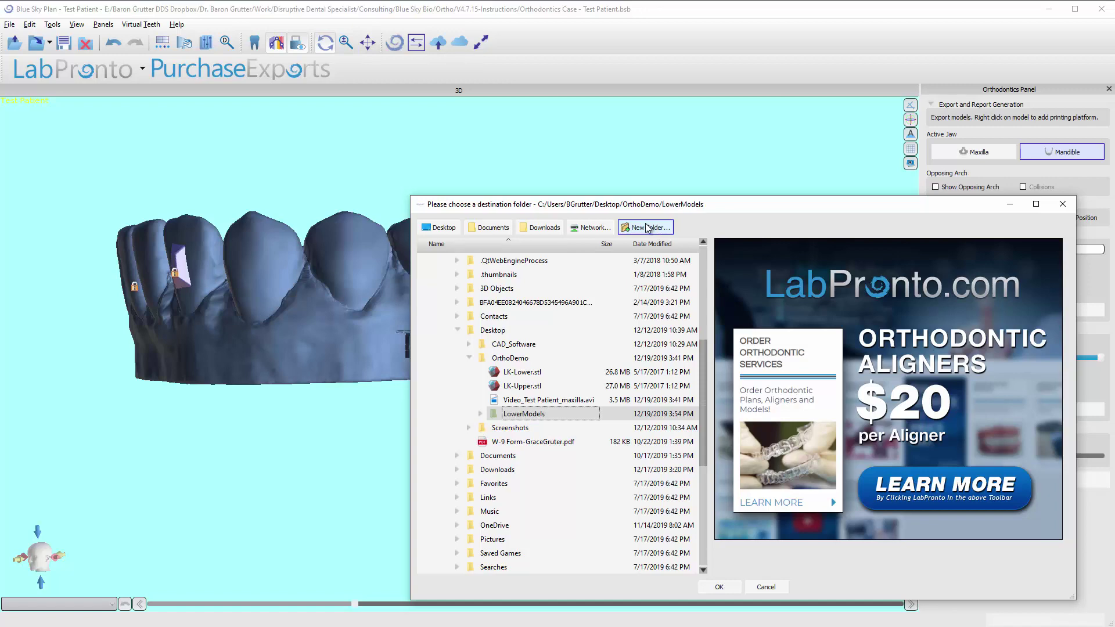
click(719, 586)
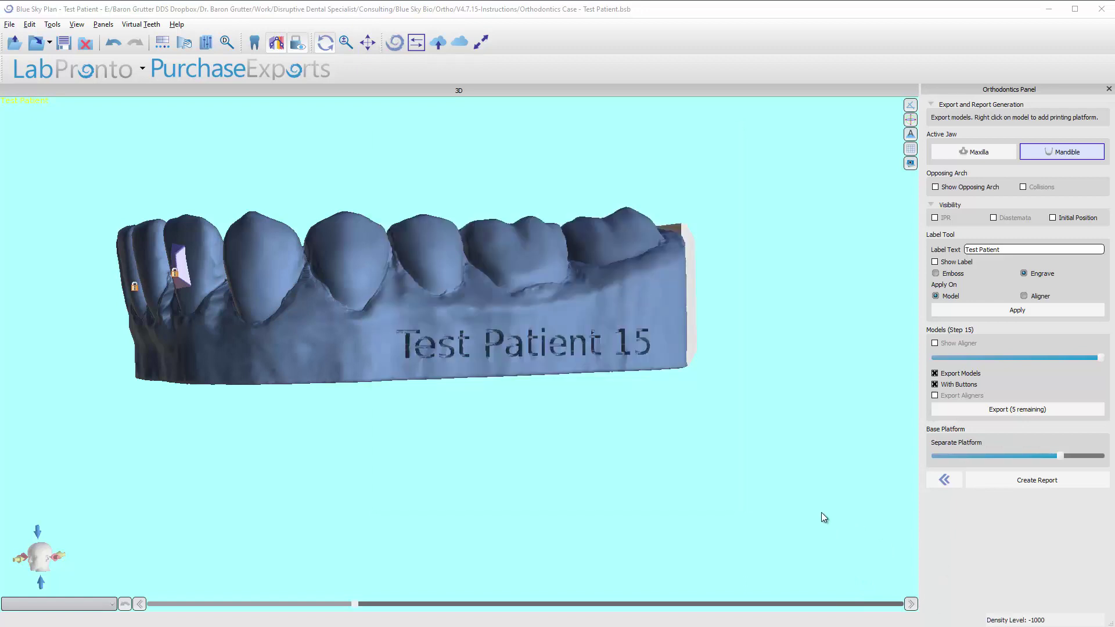
Create the orthodontics case report and save it as a PDF in the Desktop's OrthoDemo folder
click(994, 484)
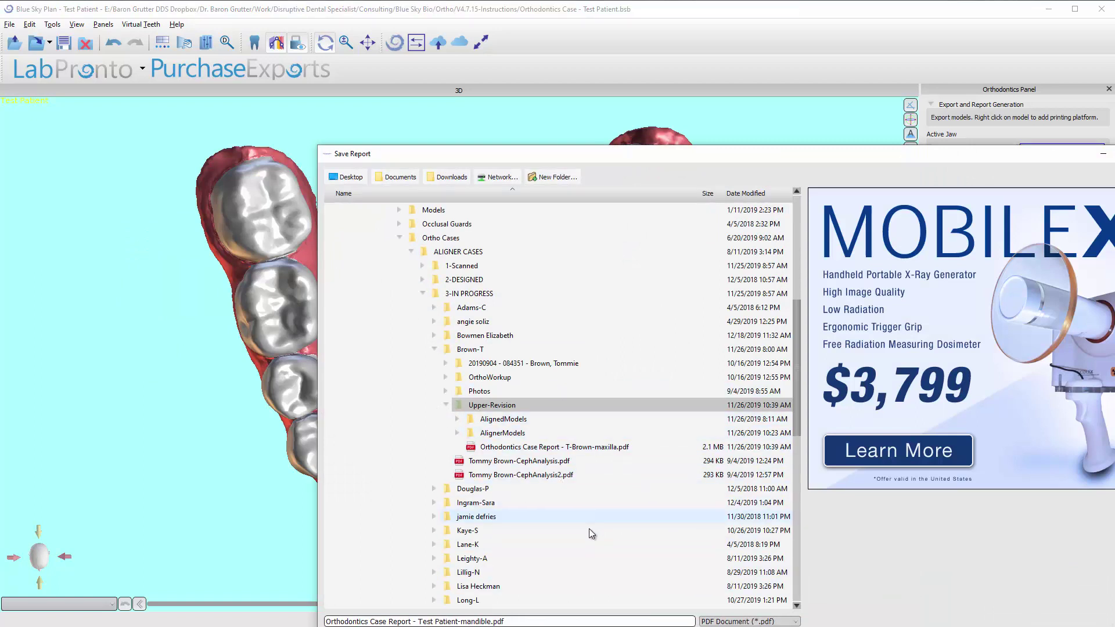
click(346, 177)
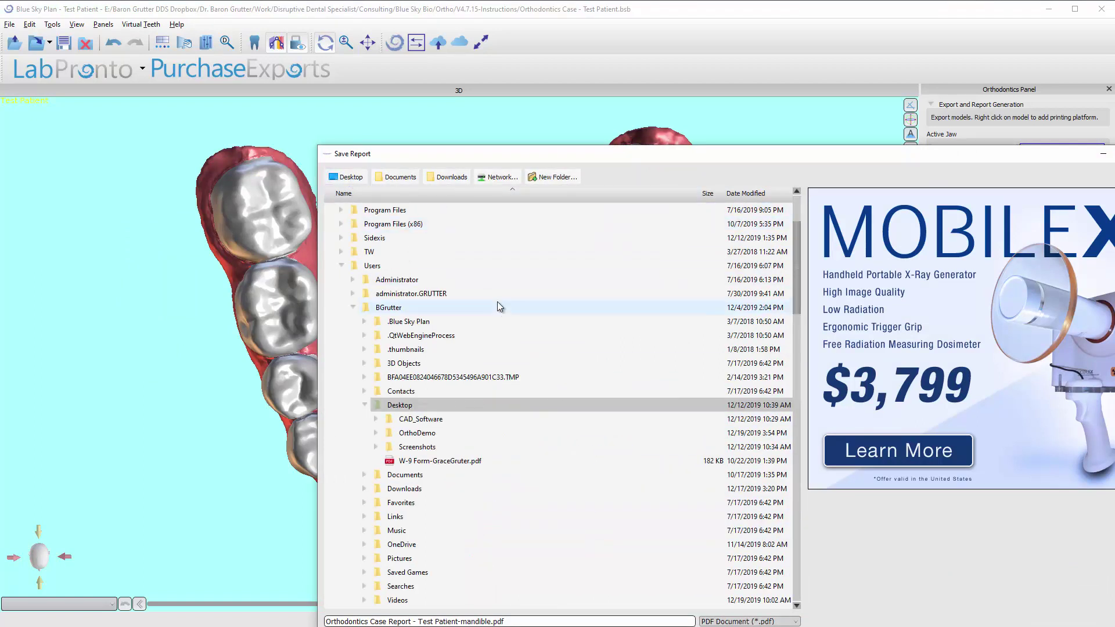
click(420, 439)
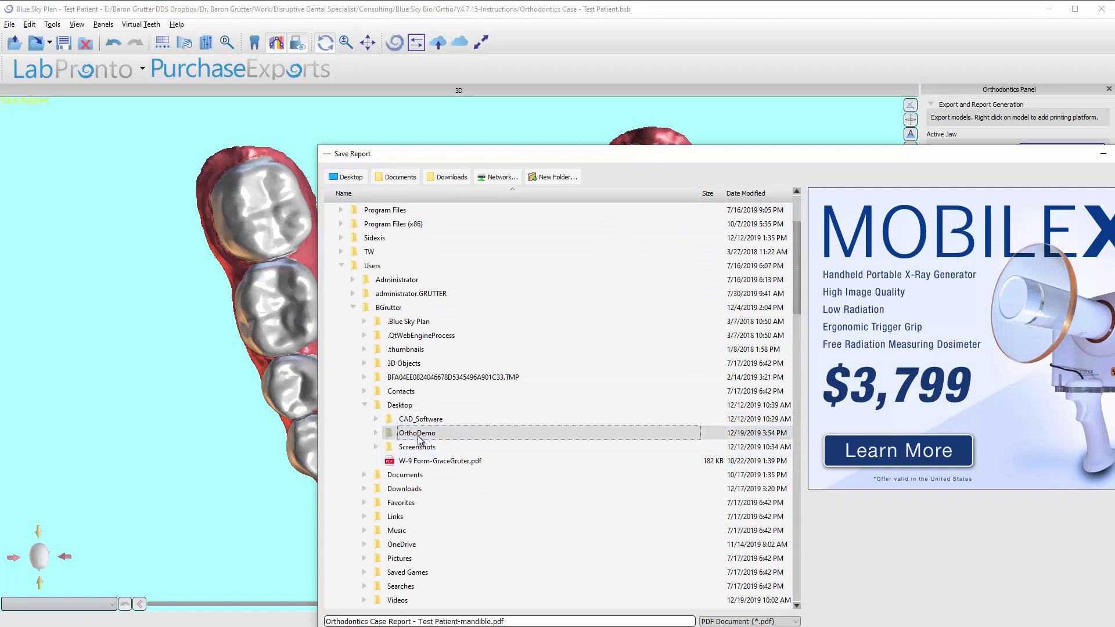
double_click(419, 439)
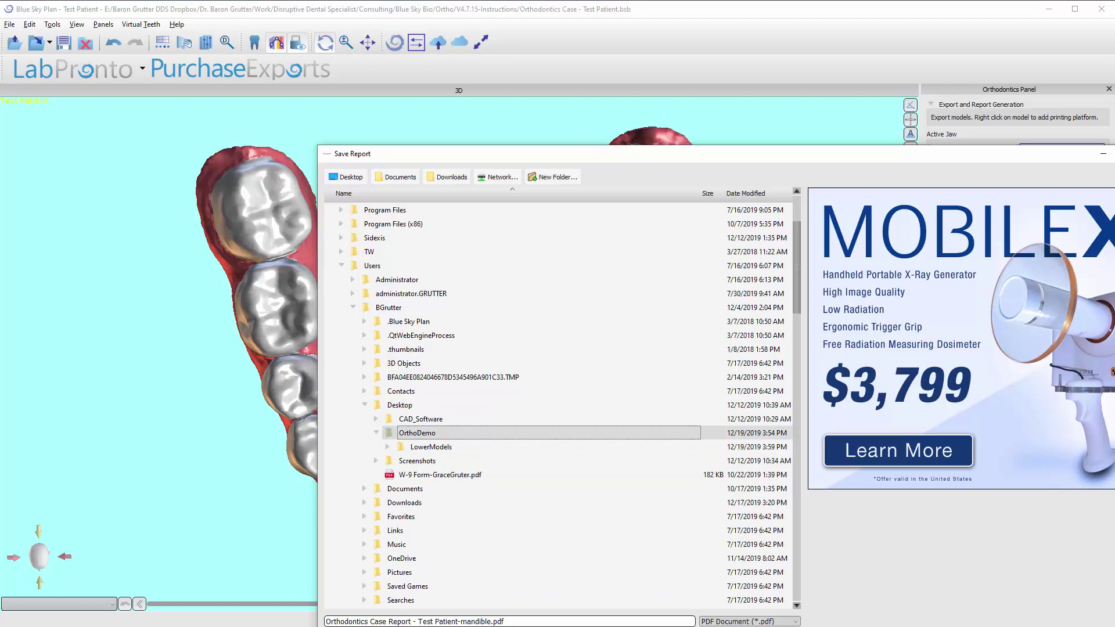
key(Return)
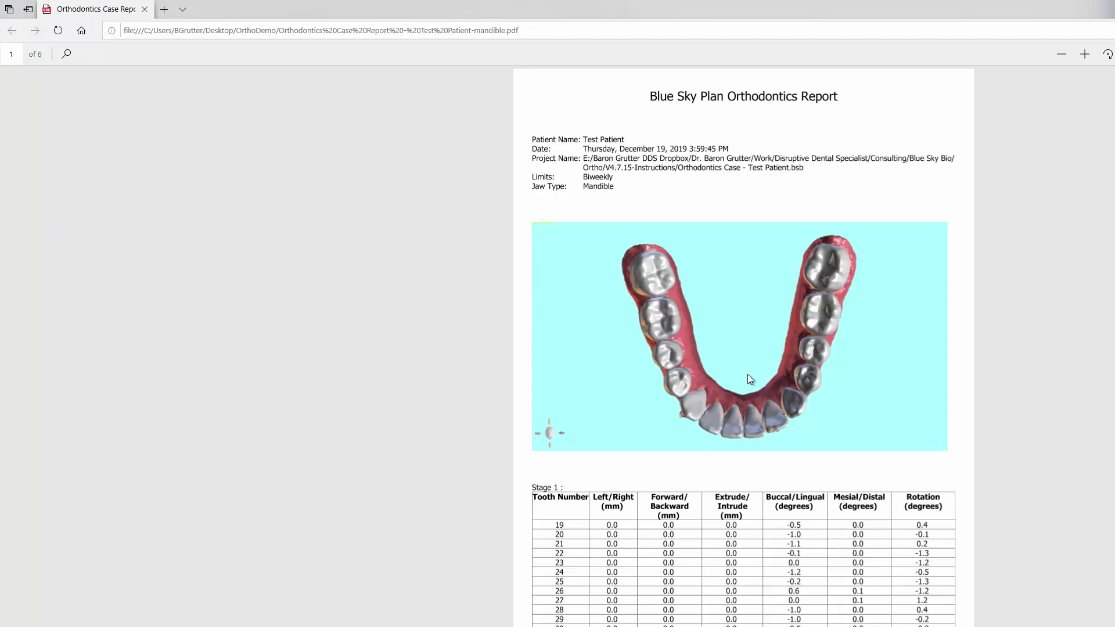
Scroll through the report's stage movement tables in Edge, then switch back to Blue Sky Plan
scroll(747, 375, down, 5)
scroll(747, 373, up, 5)
scroll(706, 554, down, 5)
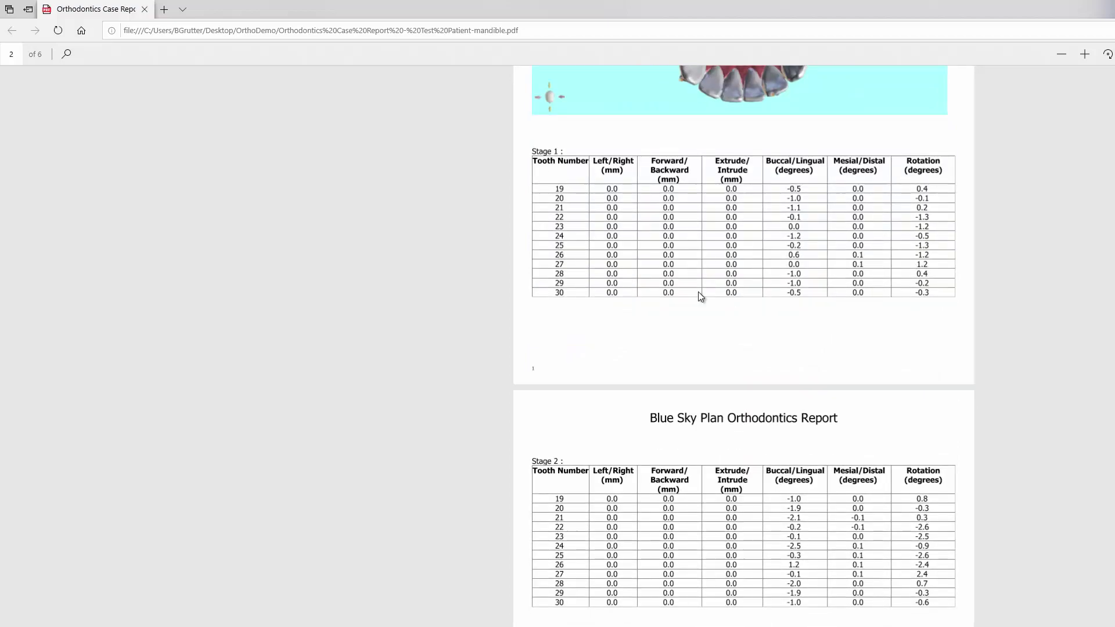
scroll(719, 415, down, 10)
scroll(719, 416, up, 6)
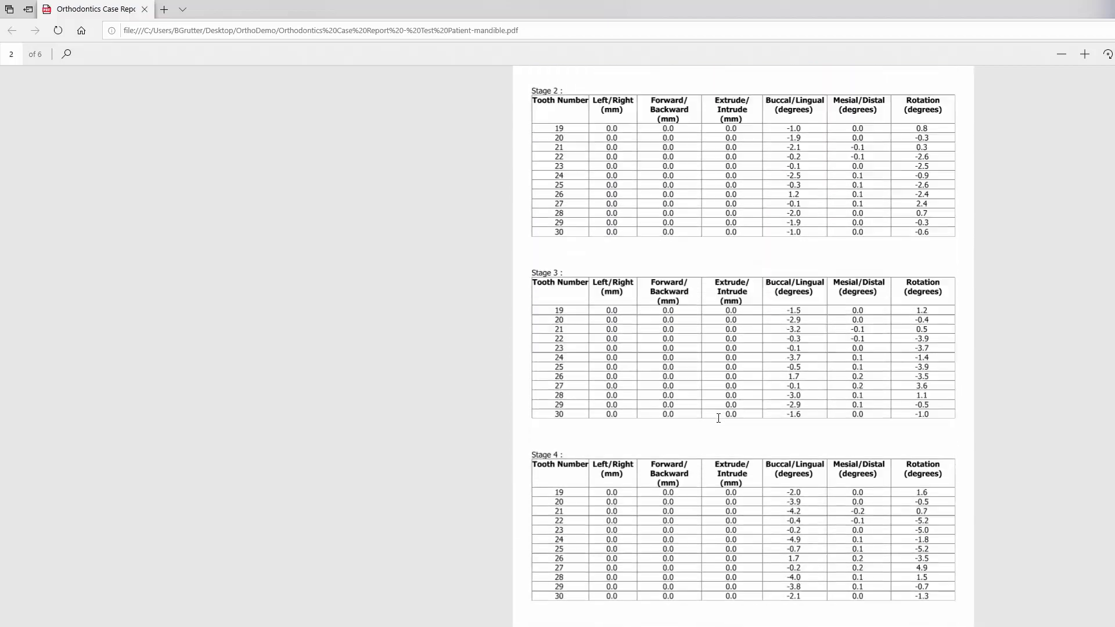
scroll(718, 418, up, 10)
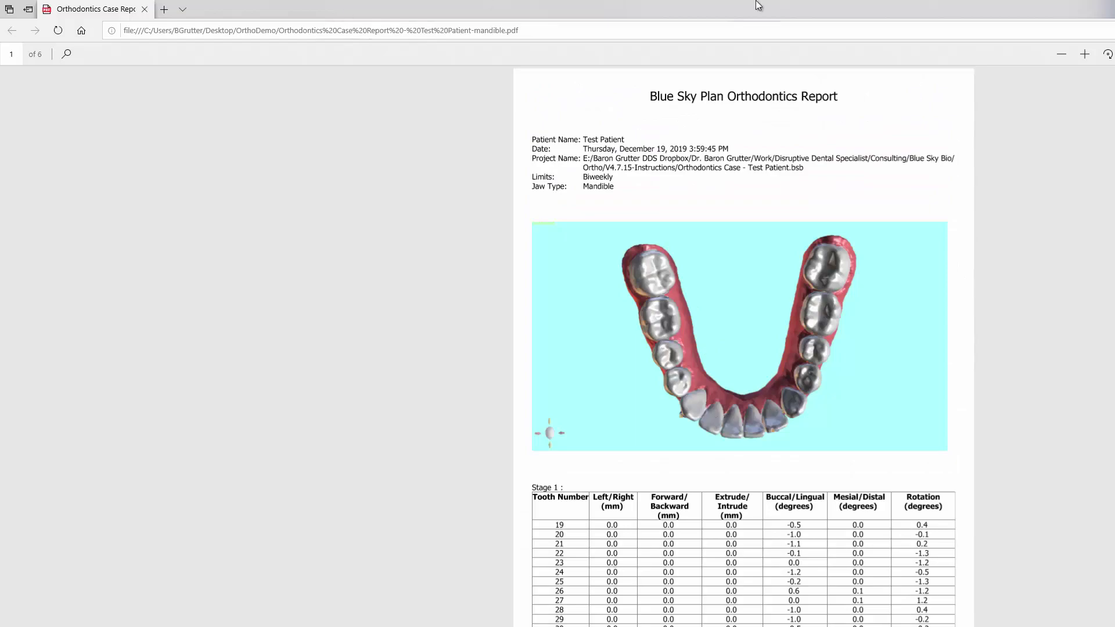
key(alt+Tab)
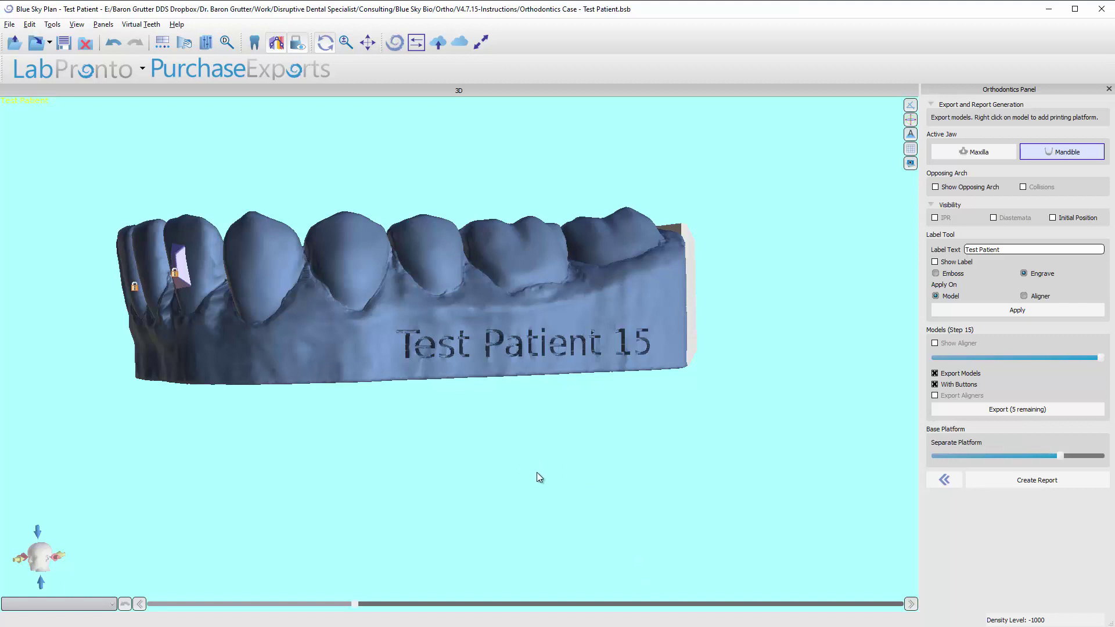
Check the mandible's hollow base, then open Test Patient-mandible_0.stl from the LowerModels folder
click(298, 247)
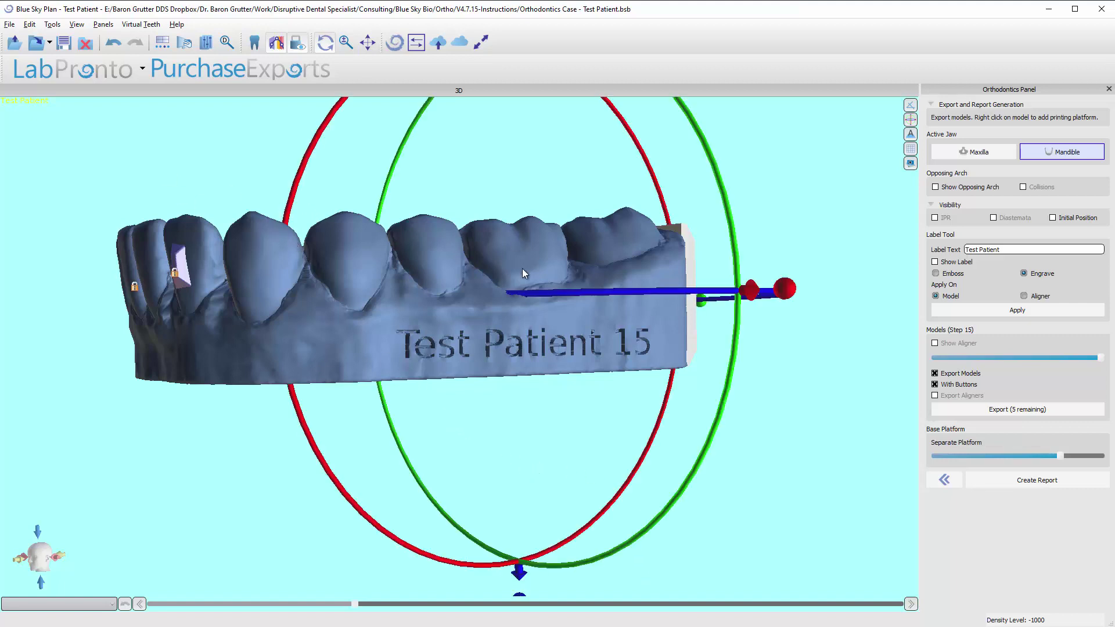
drag(449, 418, 423, 453)
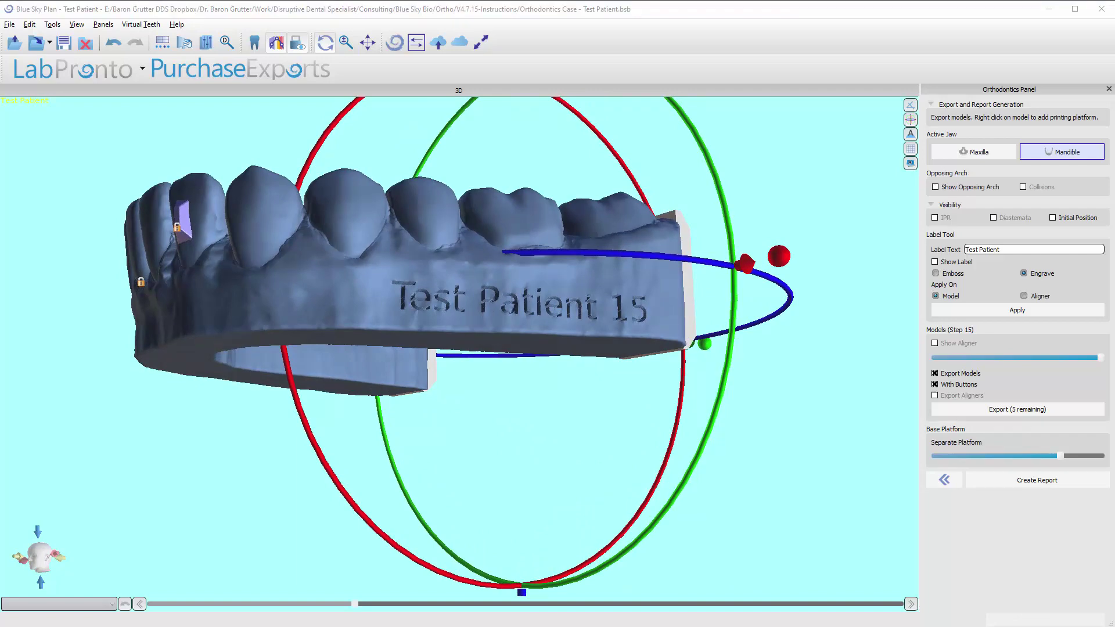
key(alt+Tab)
double_click(82, 281)
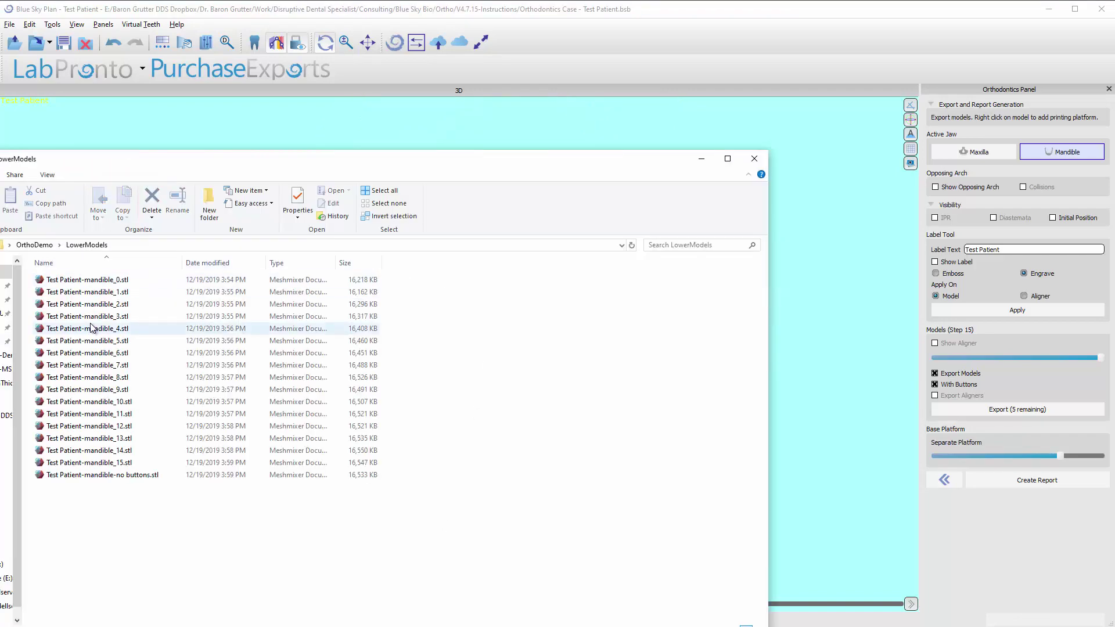
click(105, 280)
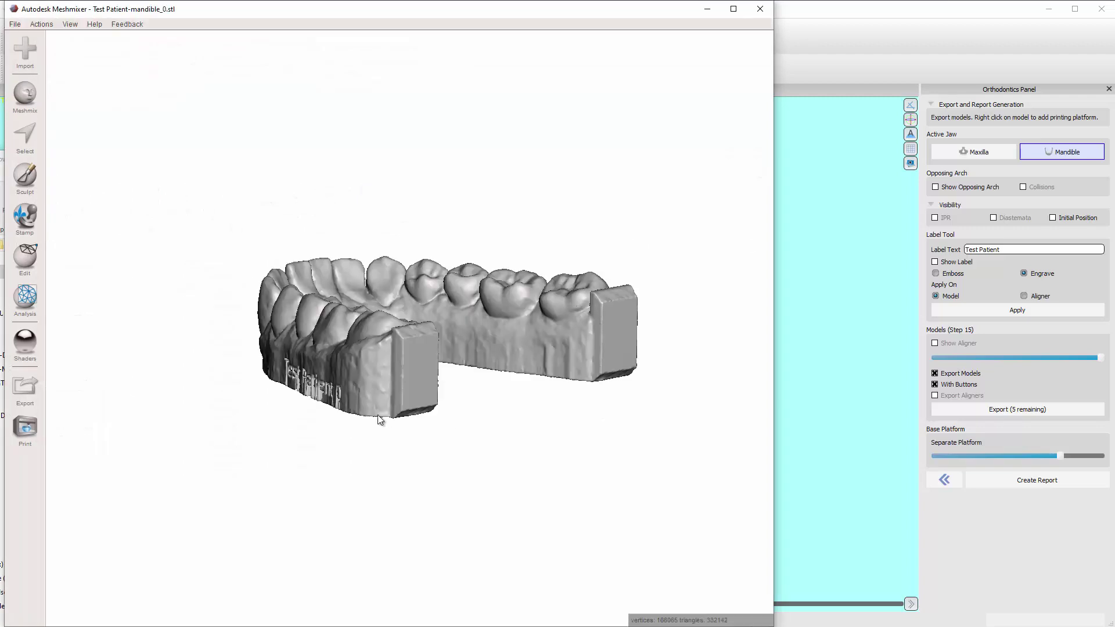
Orbit mandible_0 to inspect the teeth, the lattice-braced hollow underside and the 'Test Patient 0' engraving
right_drag(292, 335, 468, 223)
right_drag(548, 134, 334, 199)
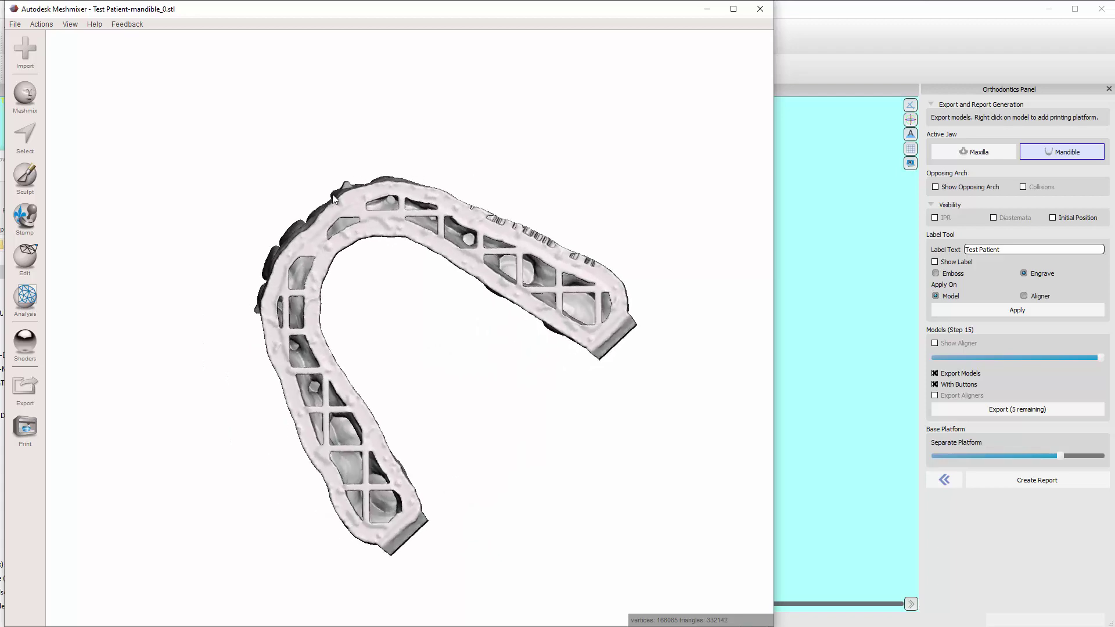
right_drag(480, 240, 411, 377)
right_drag(458, 351, 398, 189)
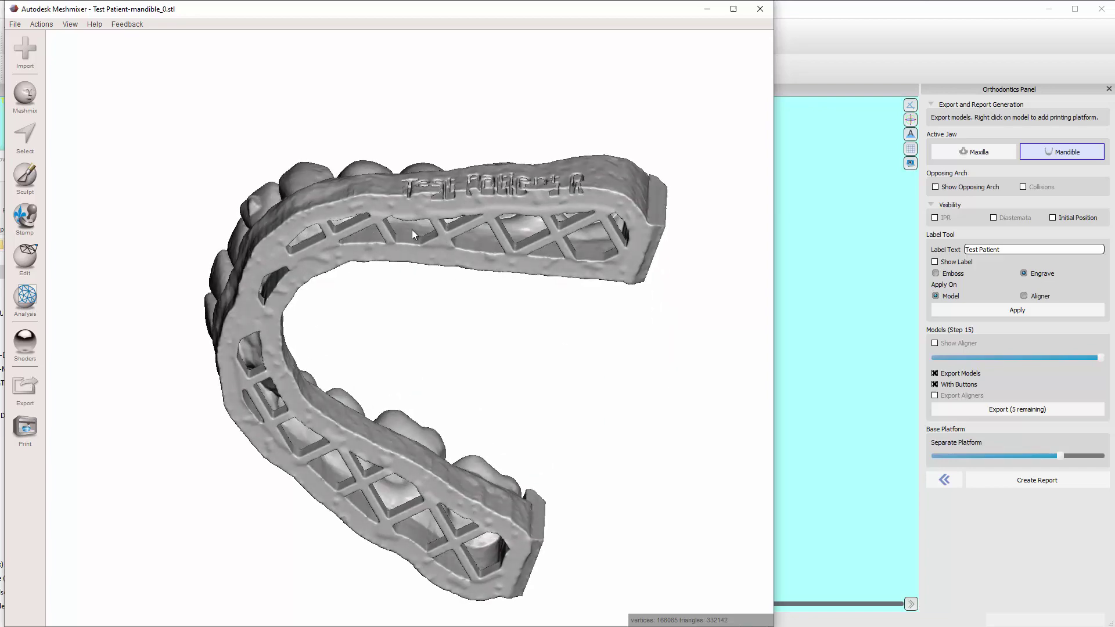
right_drag(412, 233, 503, 426)
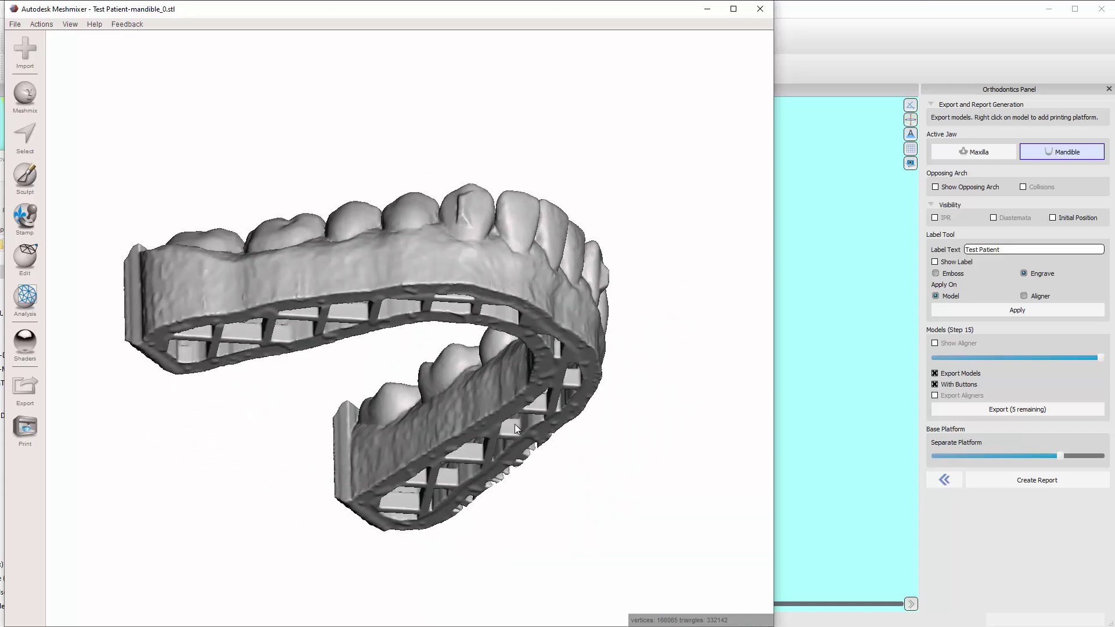
right_drag(521, 431, 385, 475)
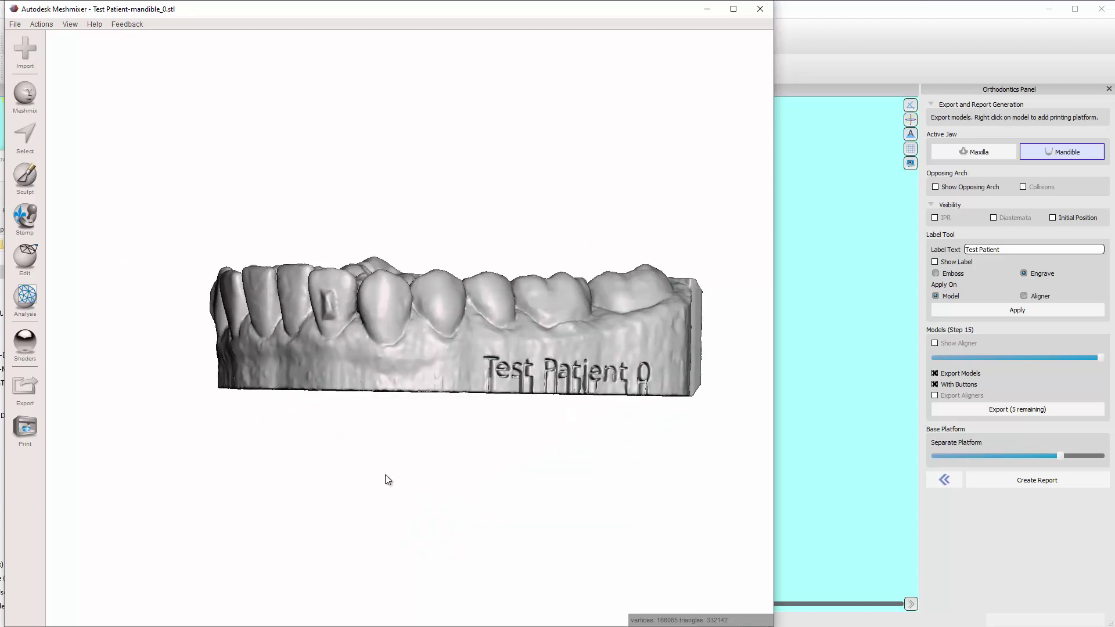
right_drag(560, 355, 441, 227)
right_drag(283, 365, 514, 391)
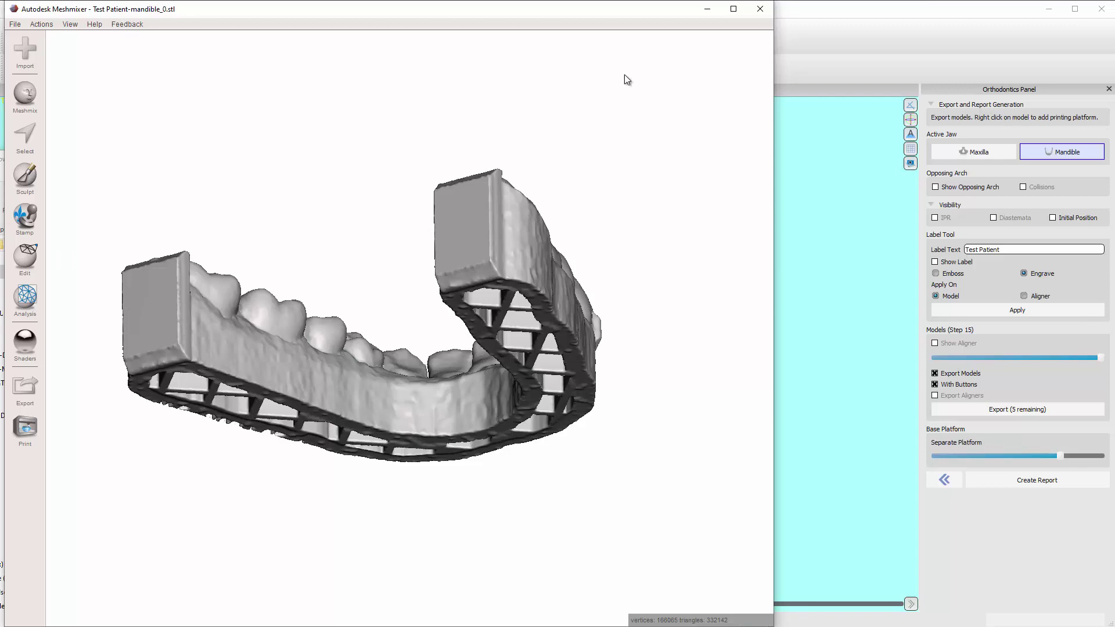
right_drag(488, 362, 341, 209)
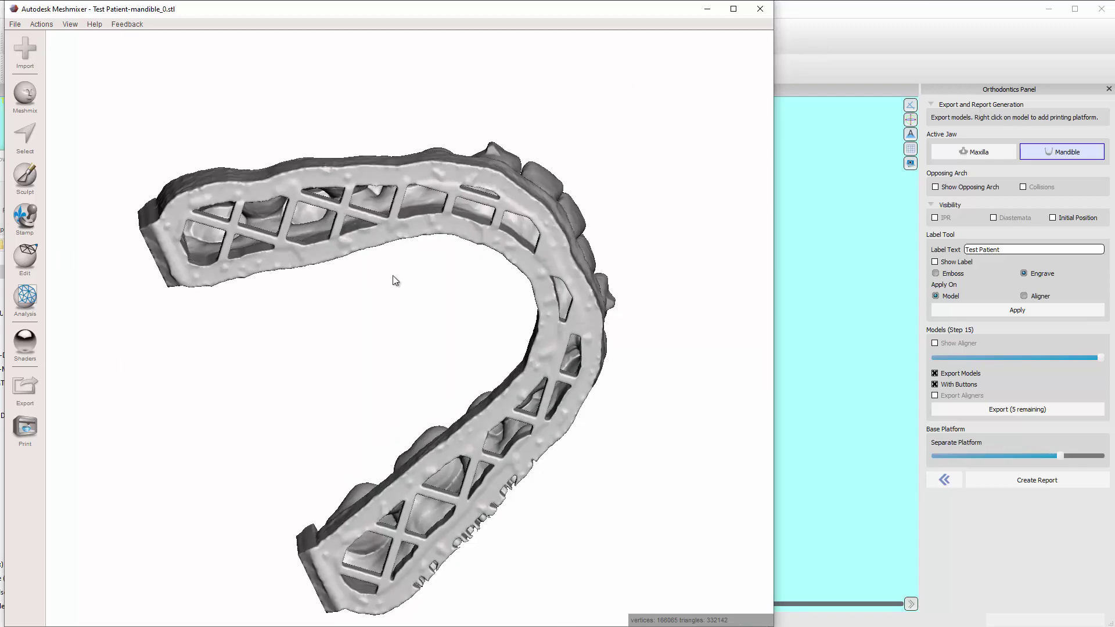
click(899, 60)
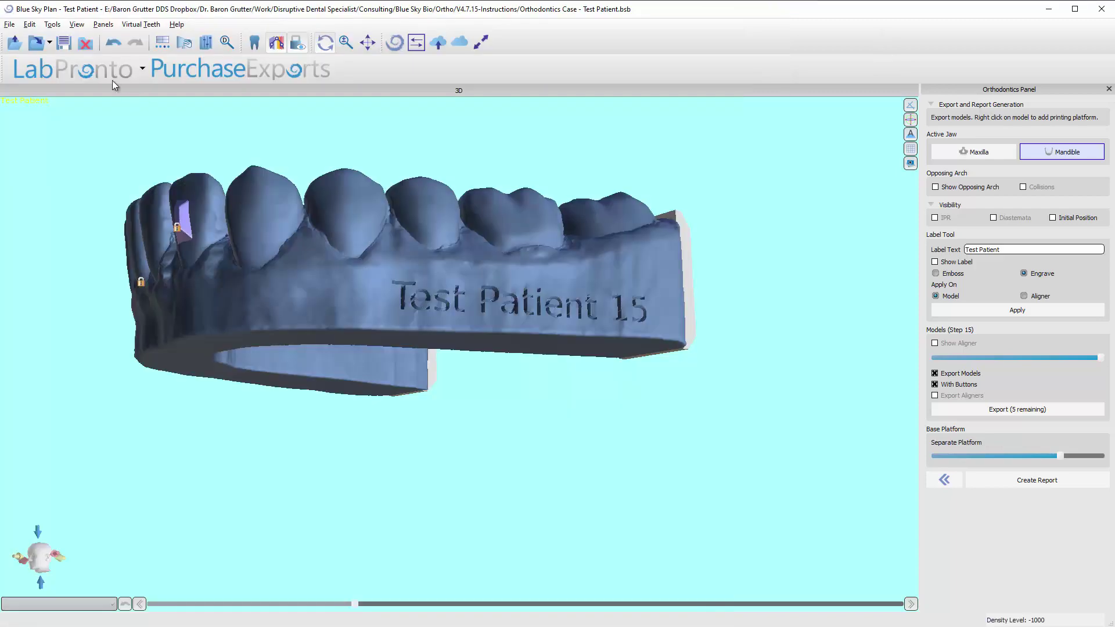
click(53, 26)
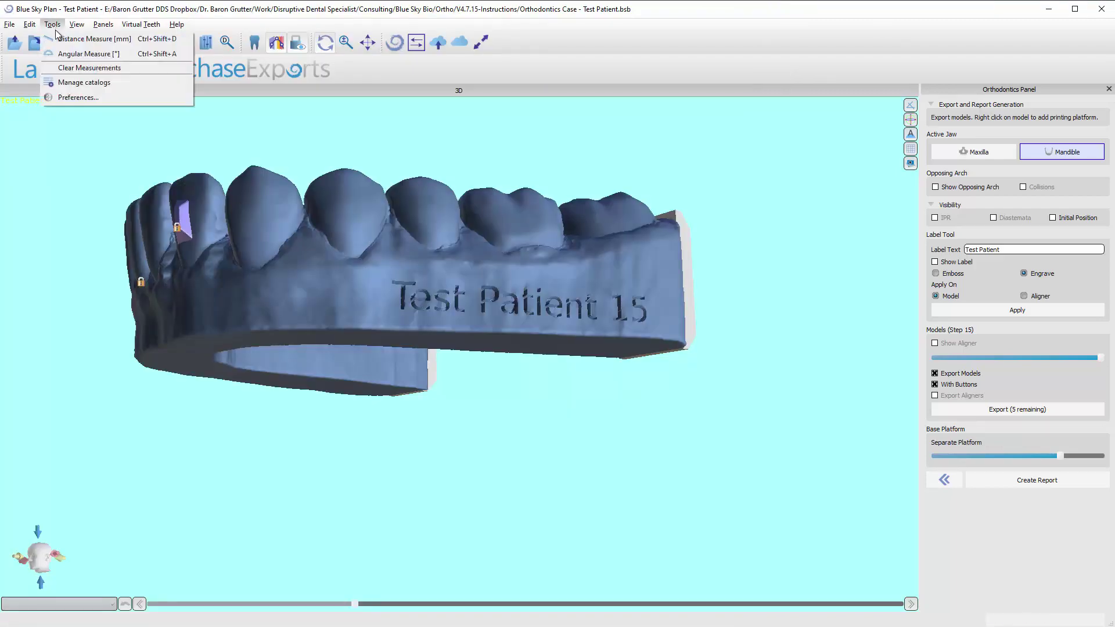
click(68, 98)
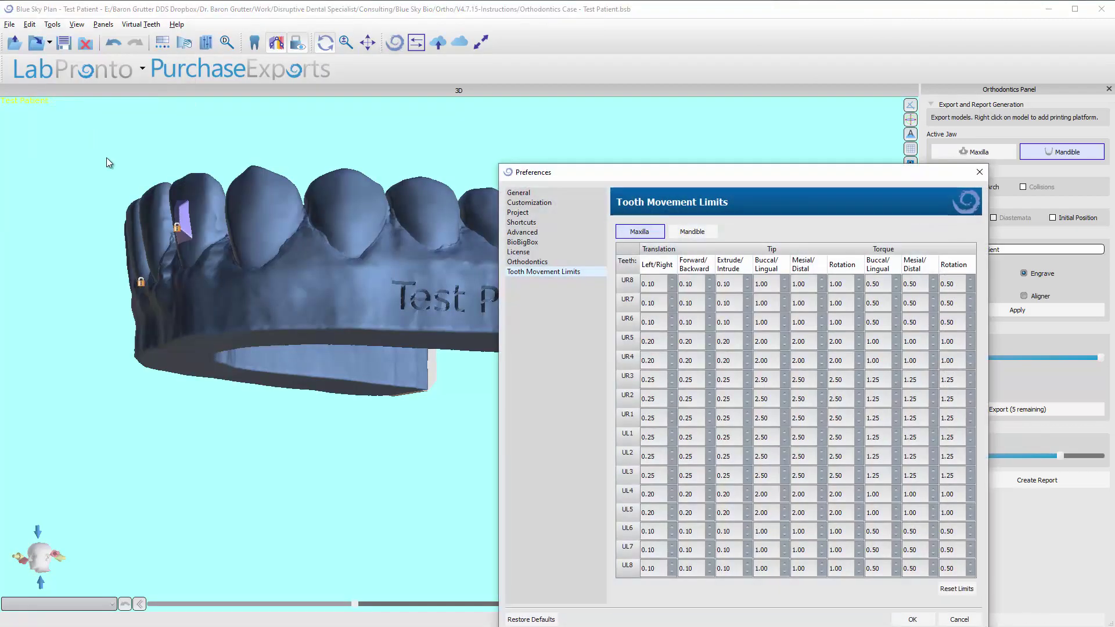
click(524, 262)
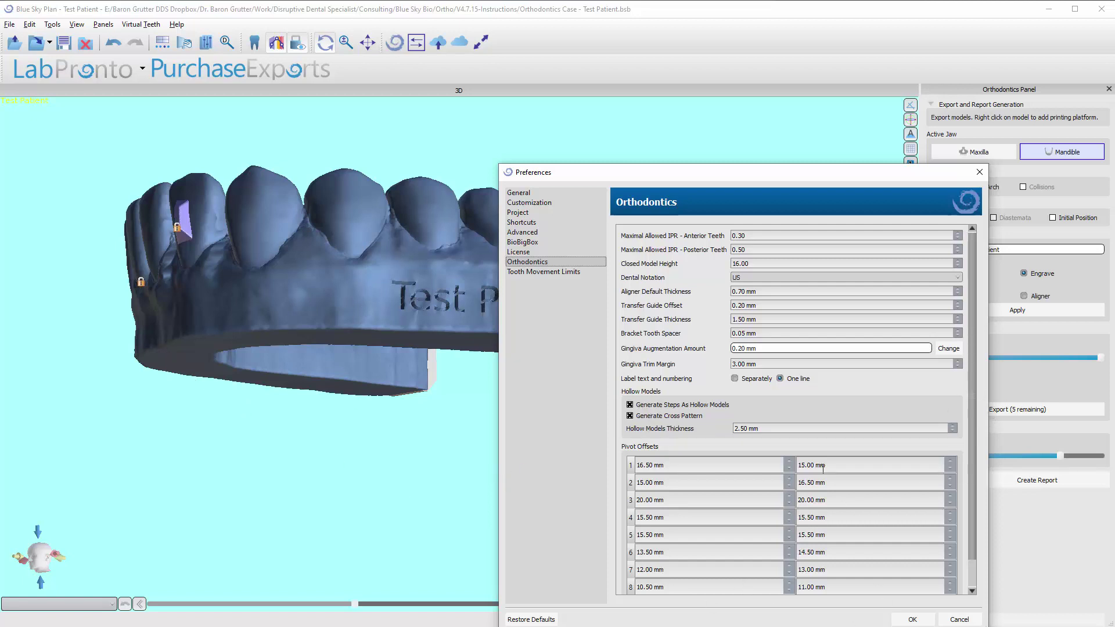
click(910, 620)
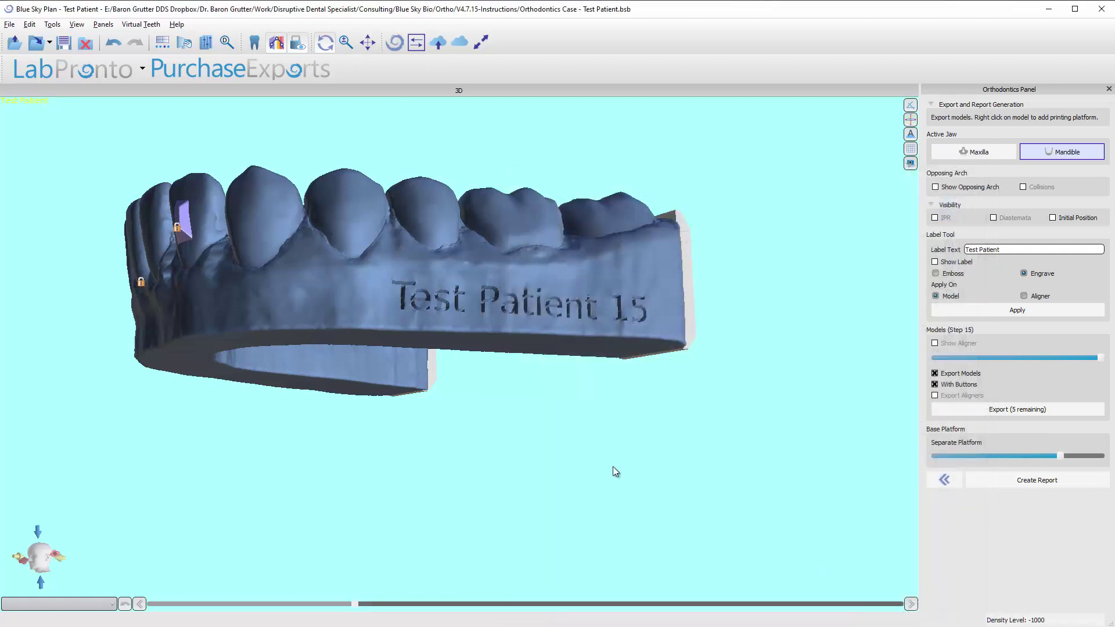
drag(341, 471, 507, 406)
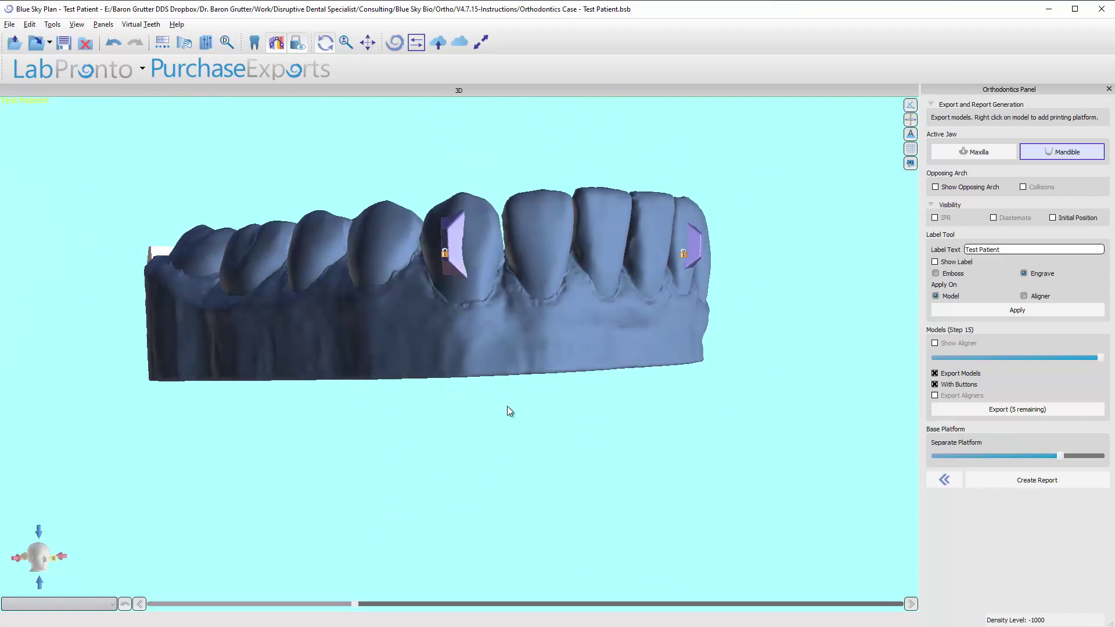